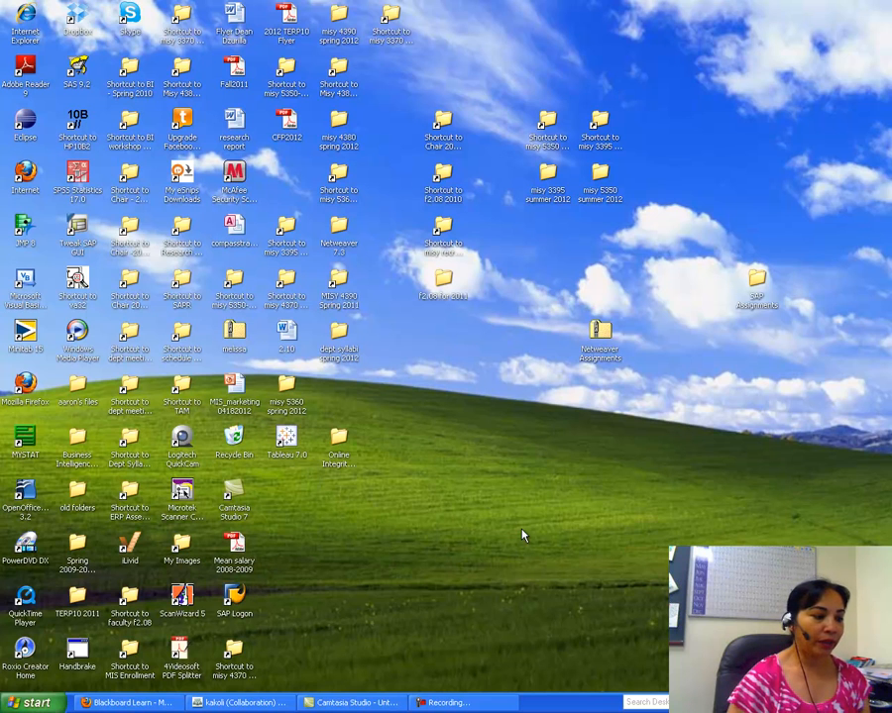
Step: From the SAP Download and Server Set UP page, open SAP Download and Server Setup.doc in Word
left_click(124, 703)
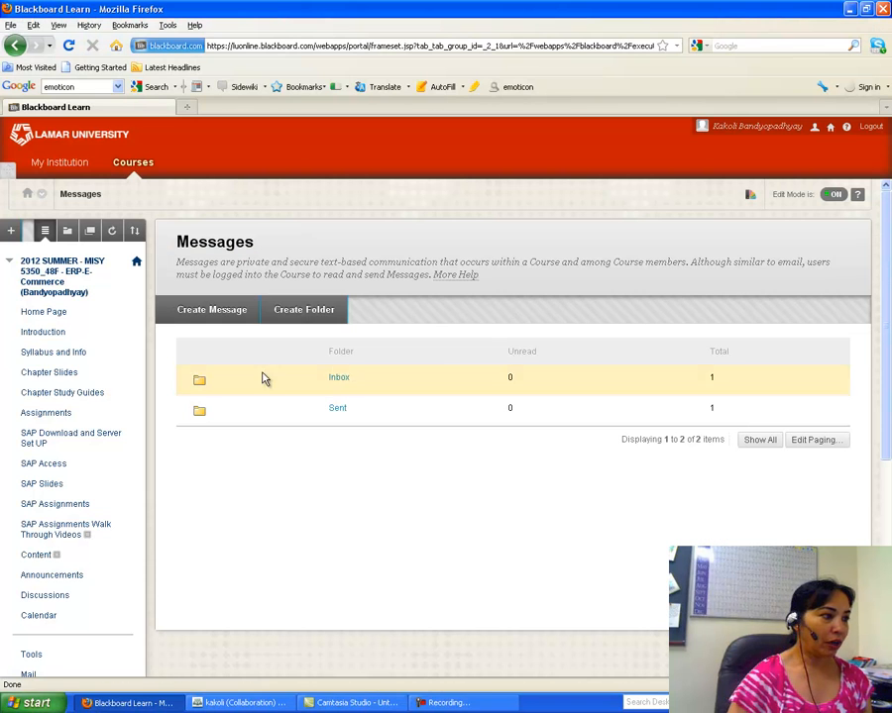
left_click(52, 443)
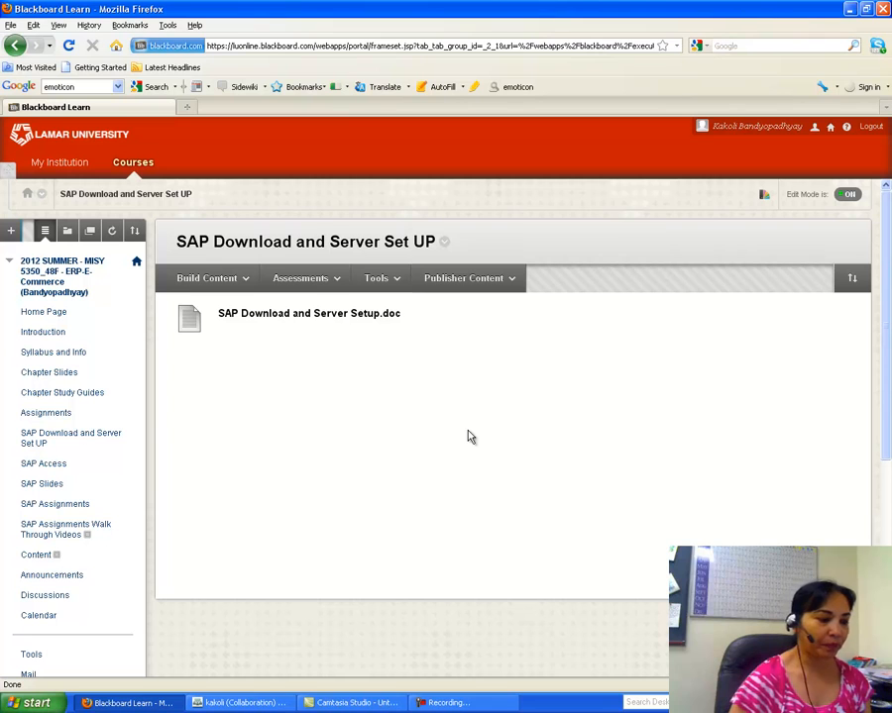
left_click(357, 313)
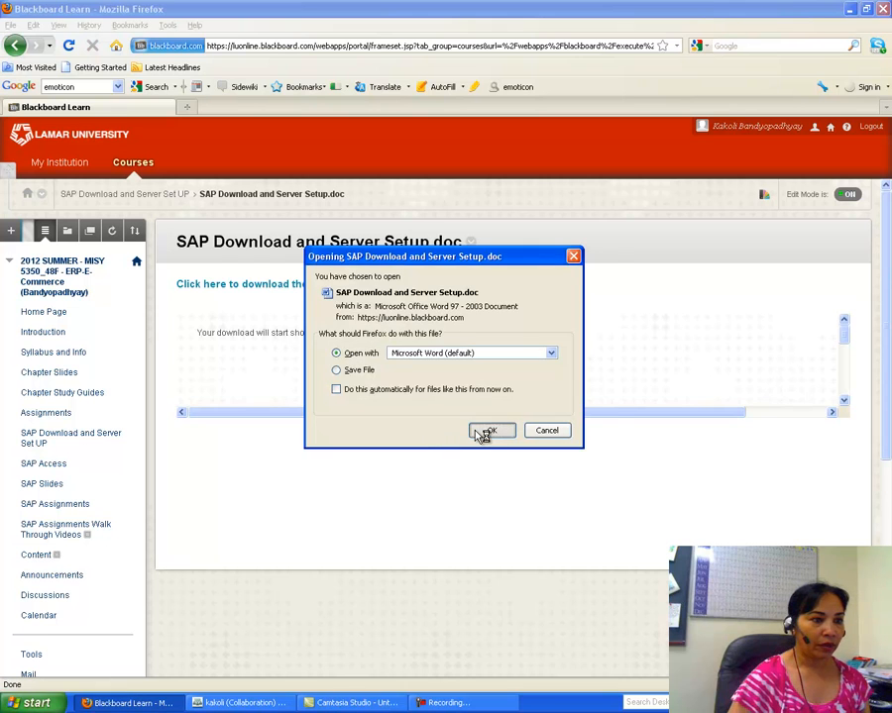
left_click(490, 431)
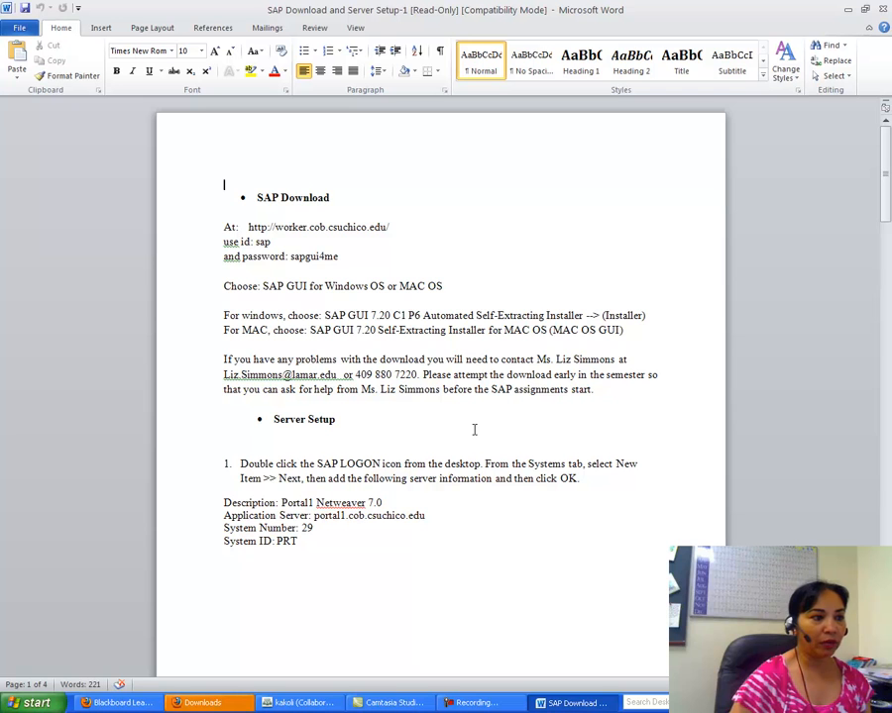
Step: Close the setup document and the Downloads list, minimize Firefox, and select the SAP Logon shortcut
left_click(884, 12)
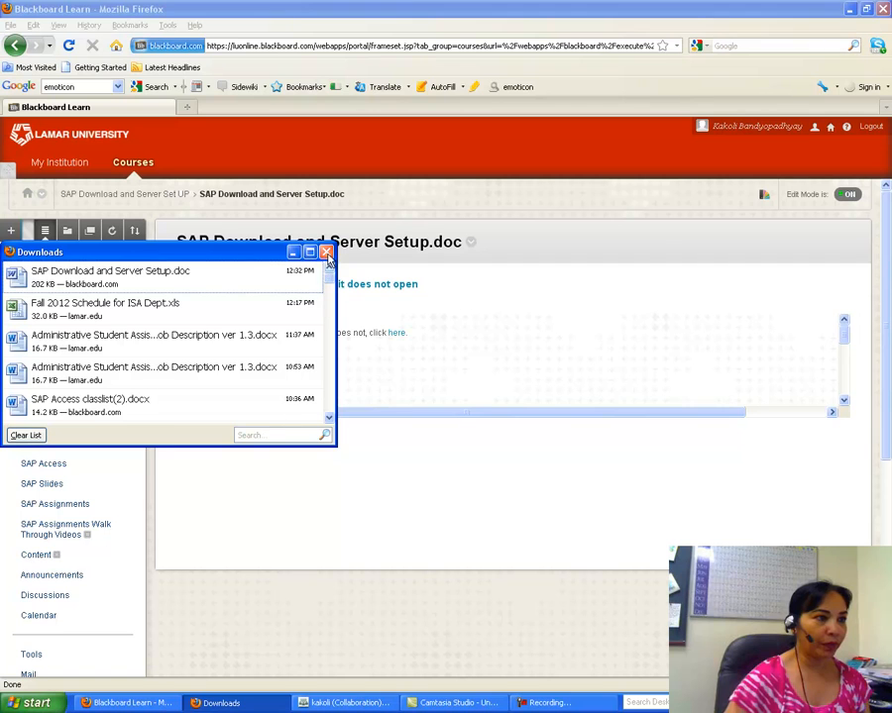
left_click(327, 253)
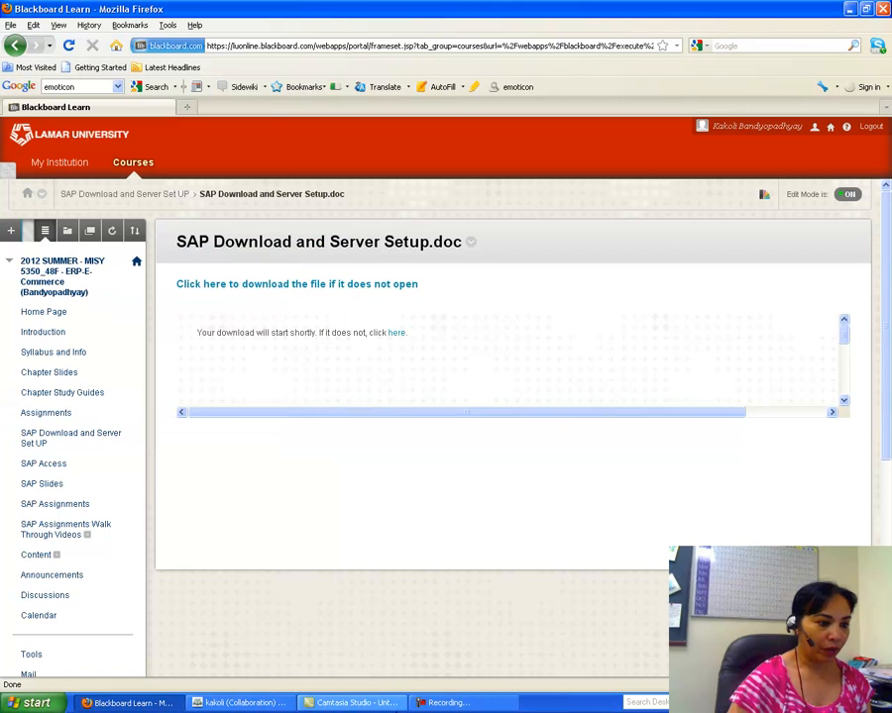
left_click(850, 12)
left_click(235, 595)
Step: Launch SAP Logon, start a new system entry, then cancel it
double_click(235, 594)
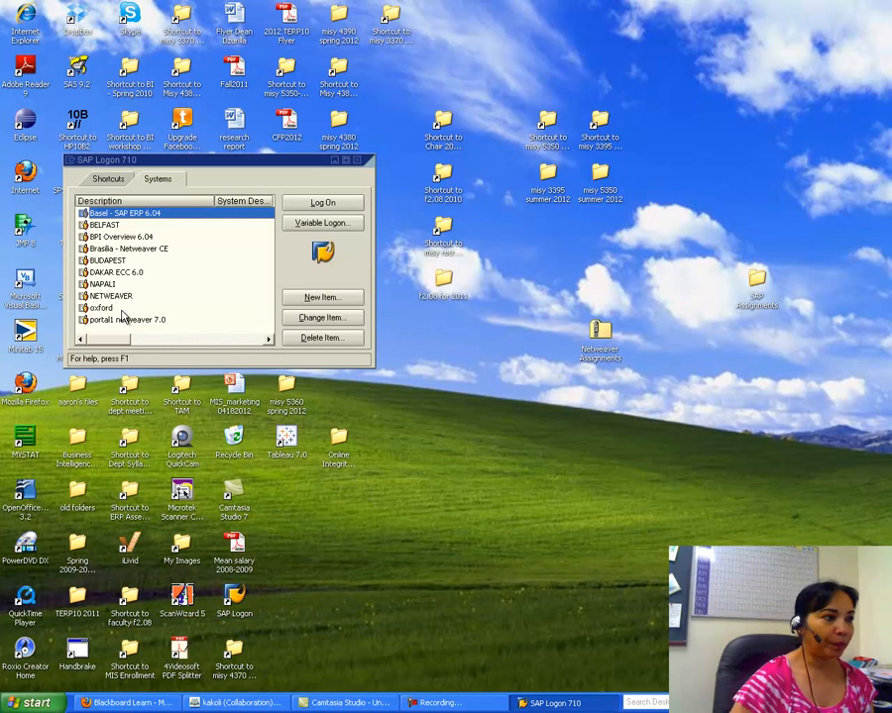
left_click(313, 299)
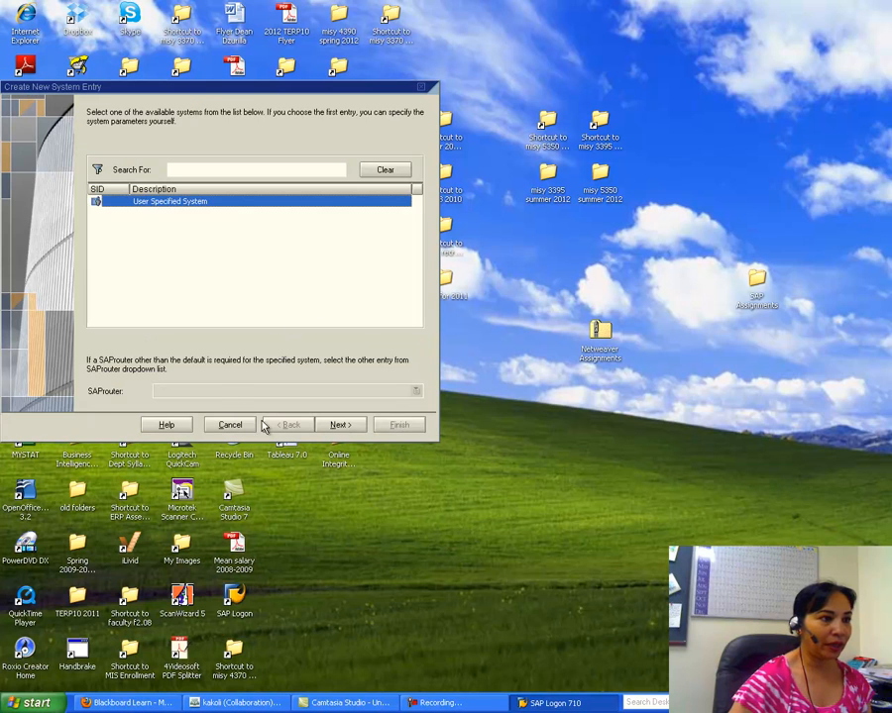
left_click(339, 424)
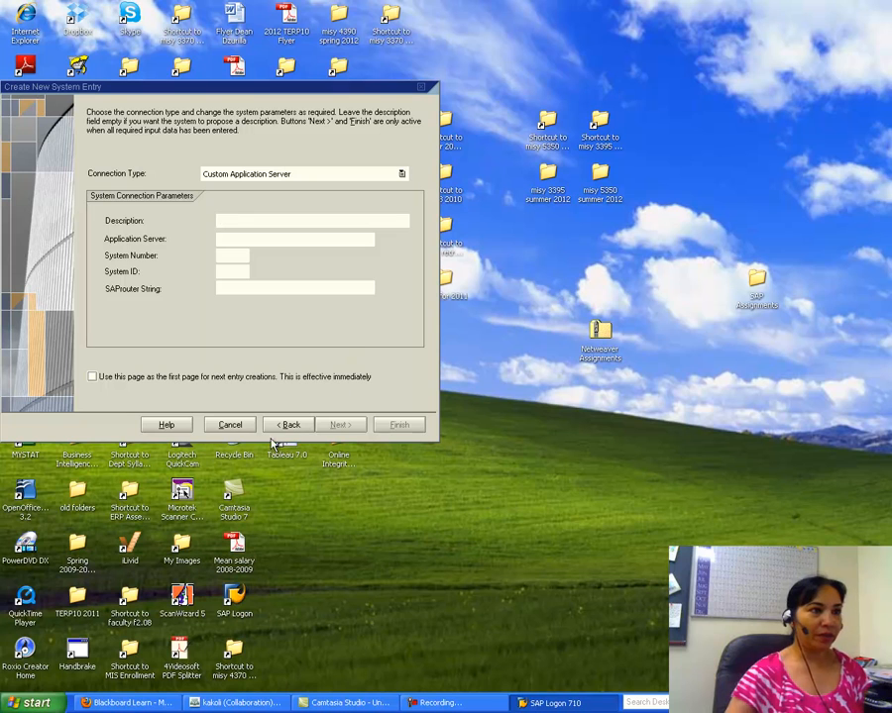
left_click(421, 88)
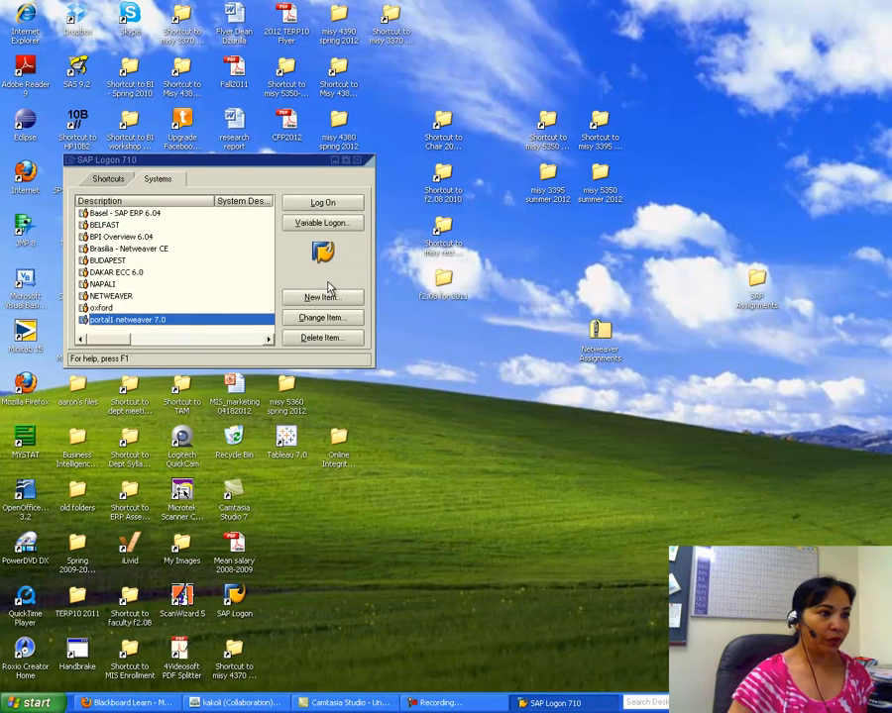
Step: Review the portal1 netweaver 7.0 entry settings, log on to it, and return to Blackboard
left_click(319, 317)
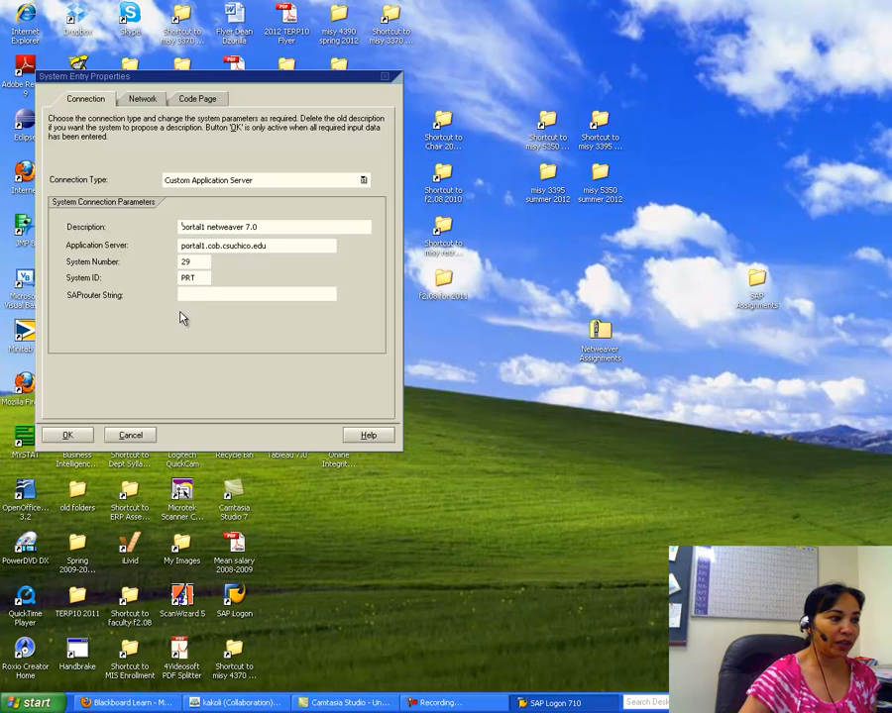
left_click(69, 436)
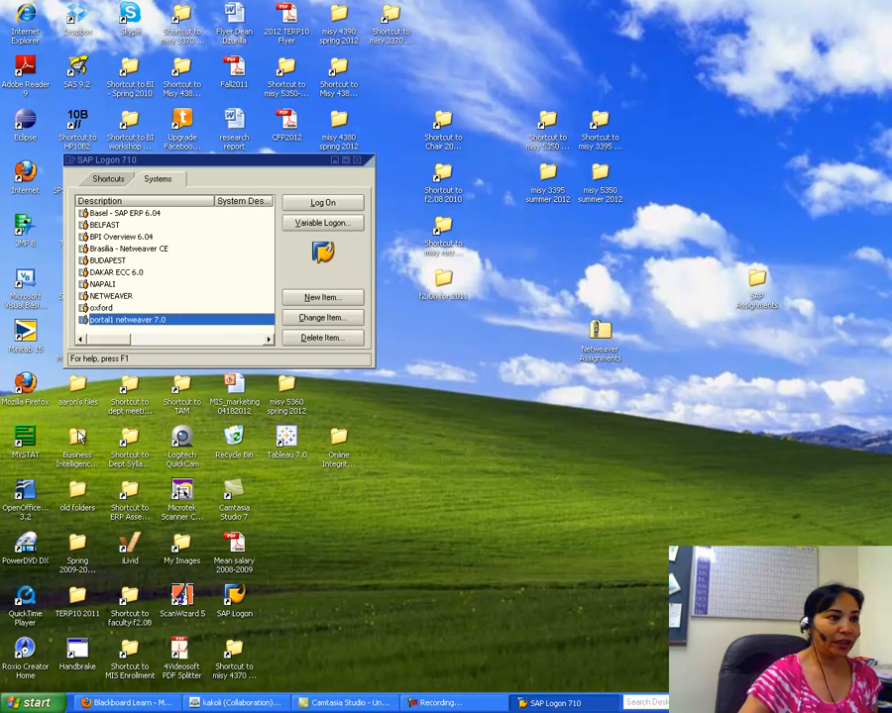
left_click(315, 206)
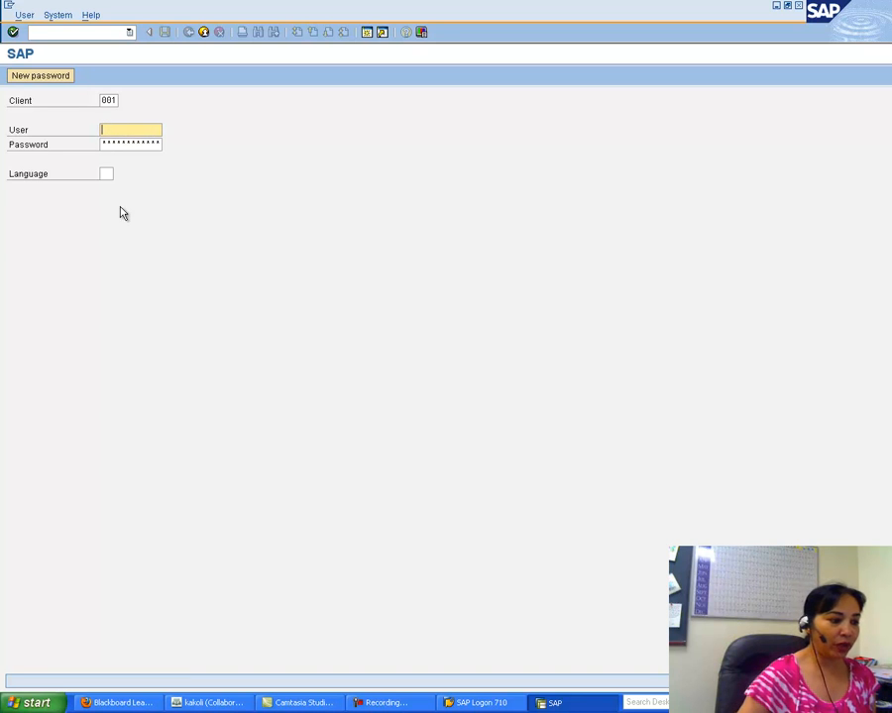
left_click(97, 702)
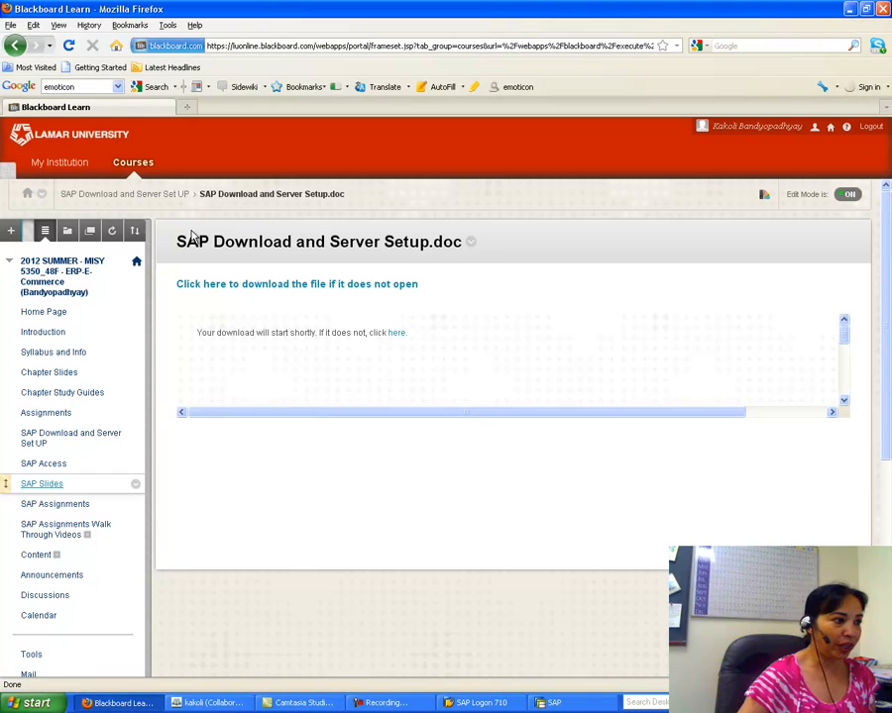
Step: Open SAP Access classlist.docx from the SAP Access course page in Word
left_click(49, 468)
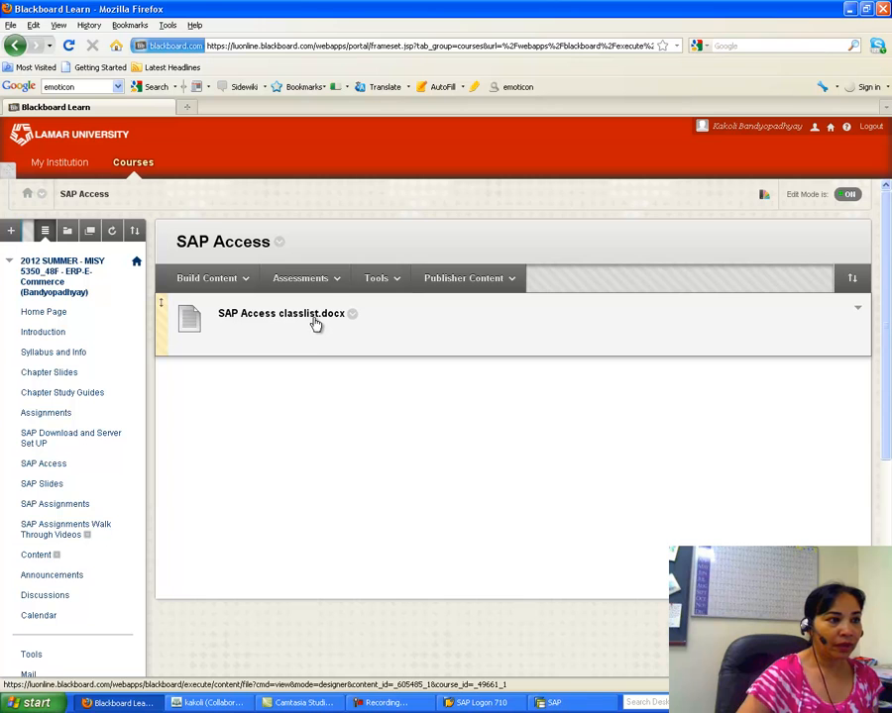
left_click(314, 317)
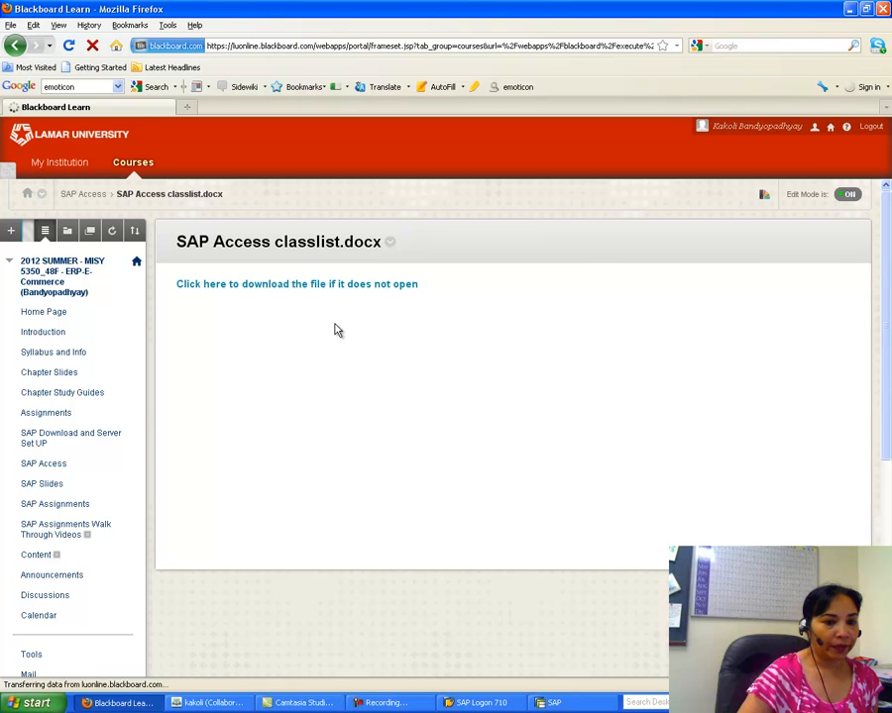
left_click(491, 428)
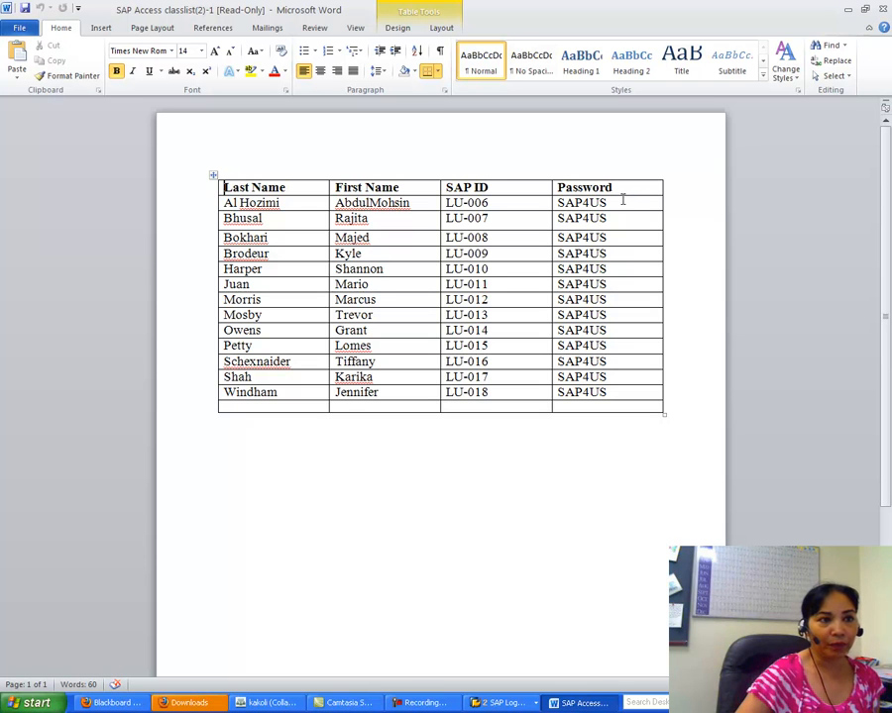
Step: Close the class list document after reading the assigned SAP ID
left_click(885, 12)
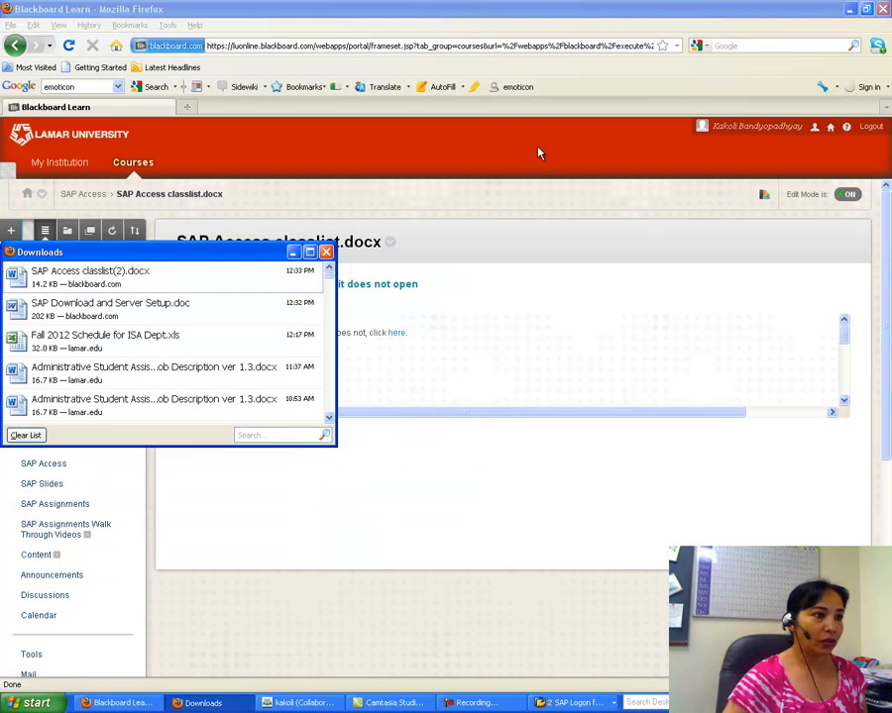
Step: Close Downloads and log on at the SAP sign-in screen with the assigned user ID and password
left_click(326, 253)
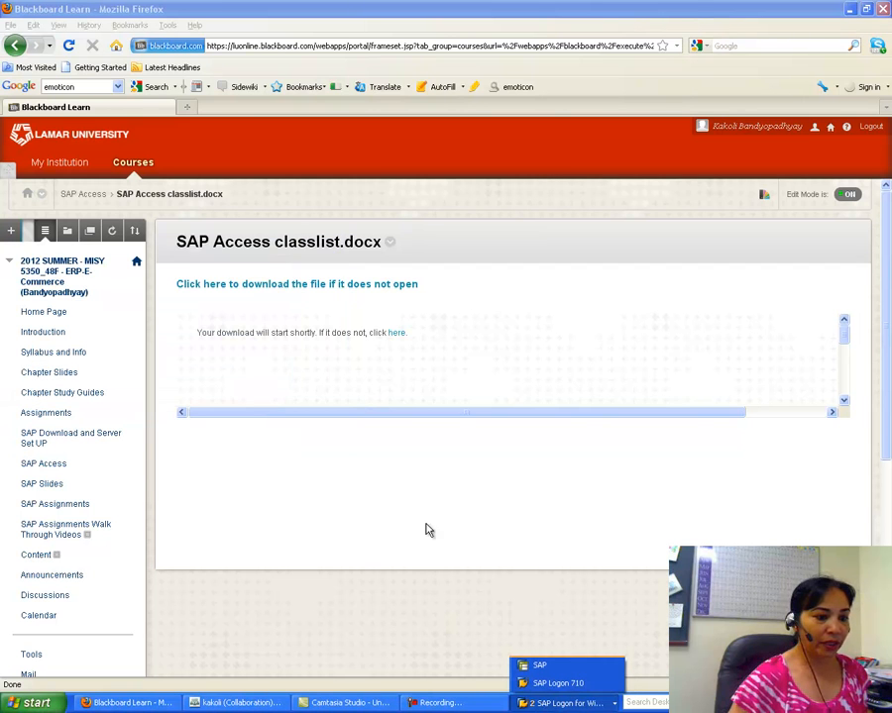
left_click(540, 683)
left_click(550, 690)
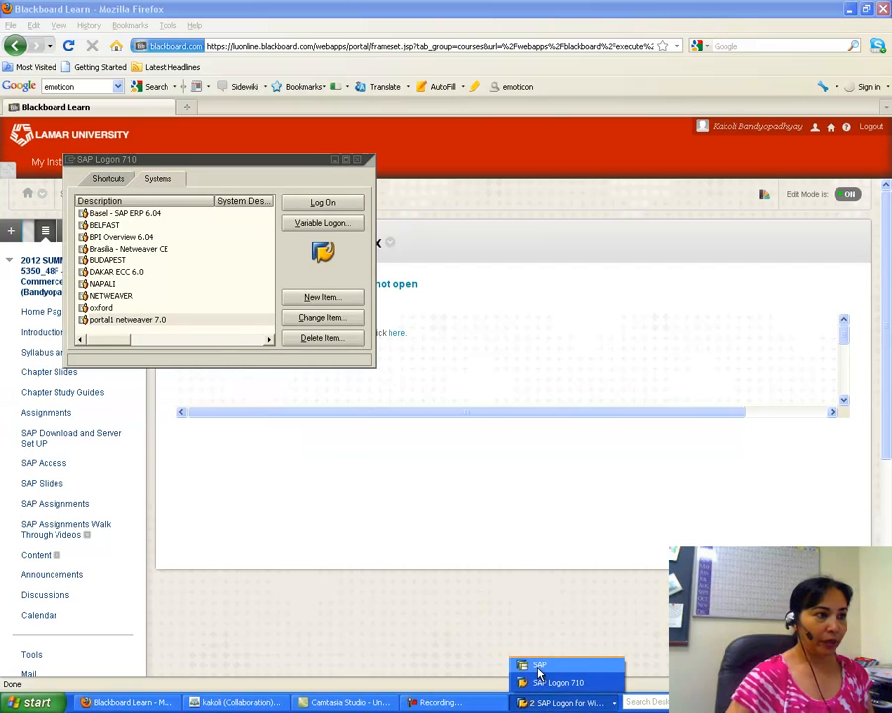
left_click(535, 661)
type("lu-00")
left_click(137, 141)
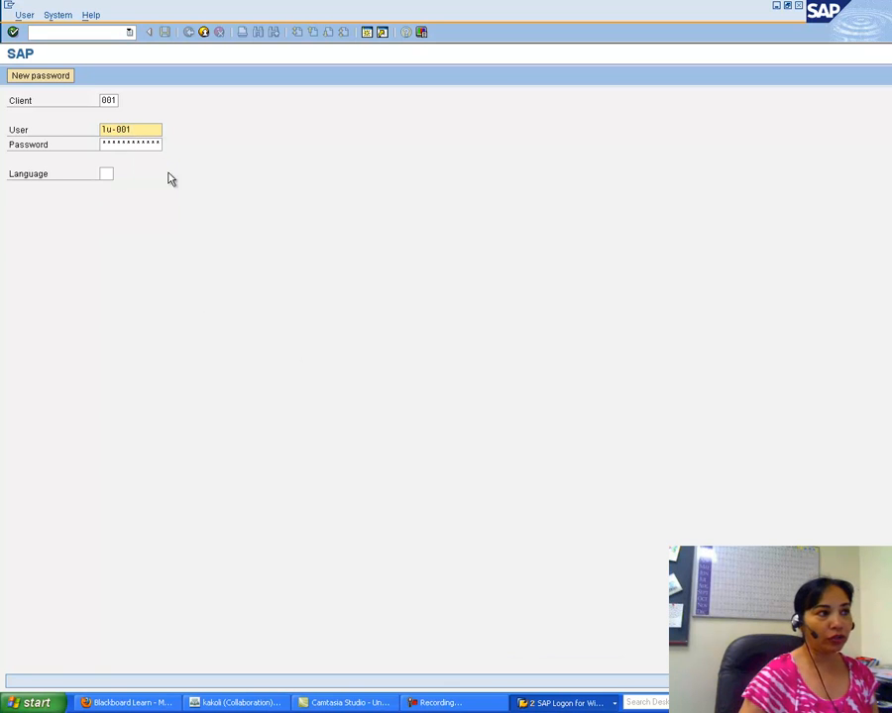
left_click(113, 145)
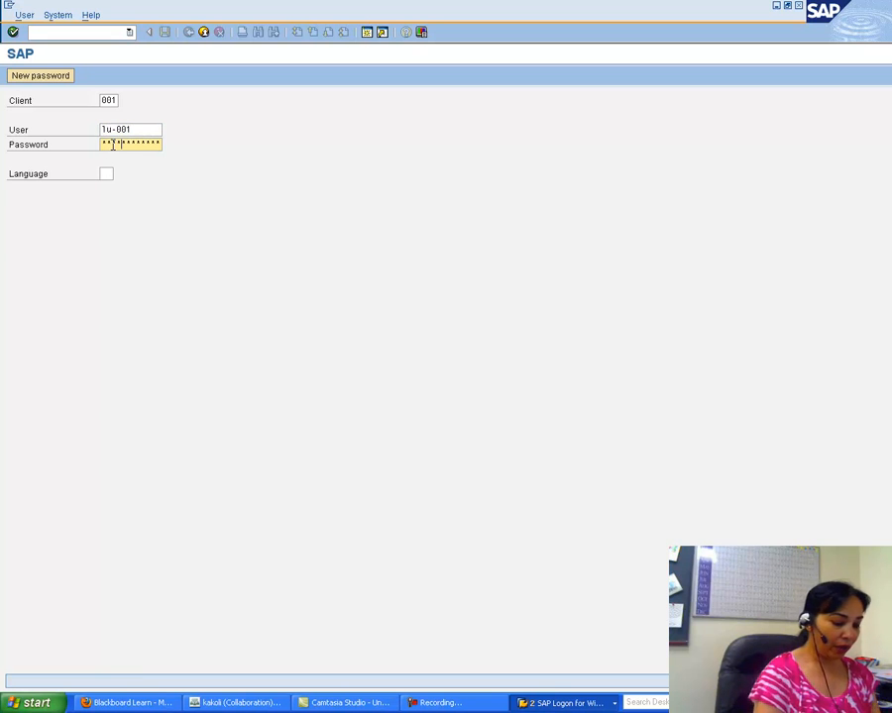
left_click(12, 32)
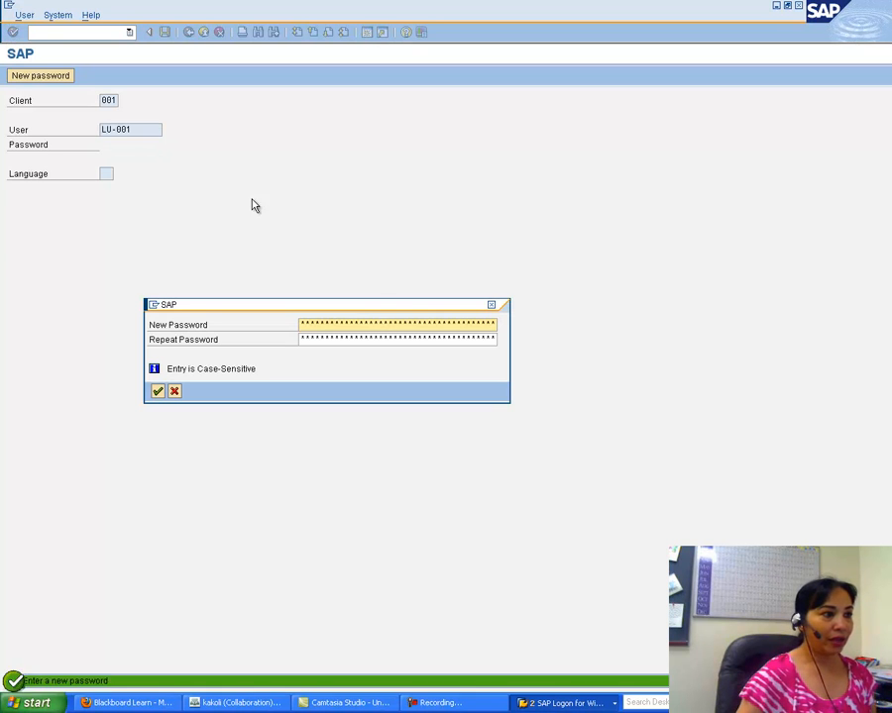
Step: Set and confirm a new SAP password, then dismiss the copyright notice
type("*******")
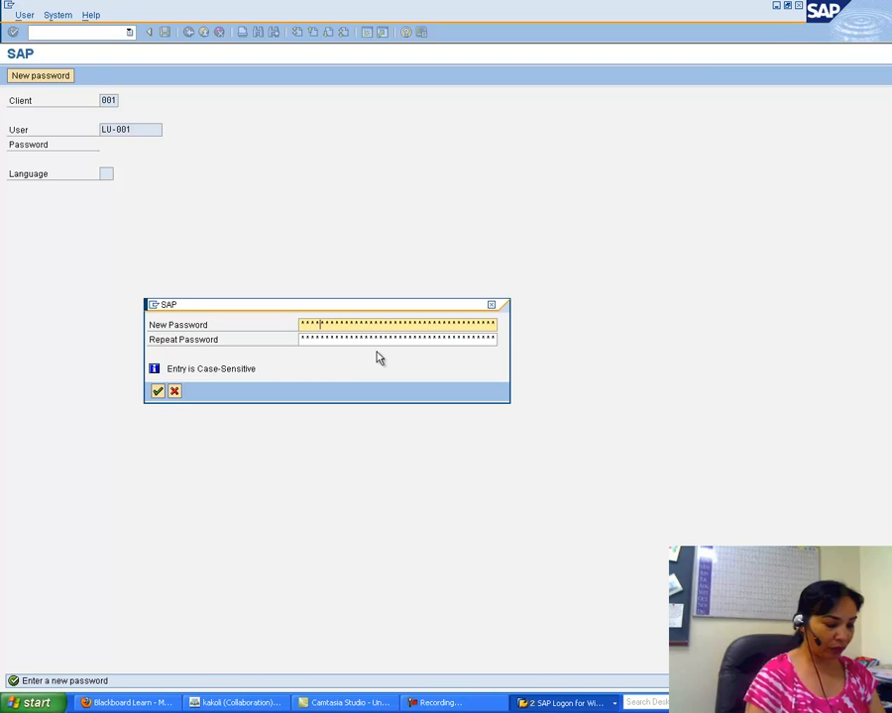
left_click(356, 339)
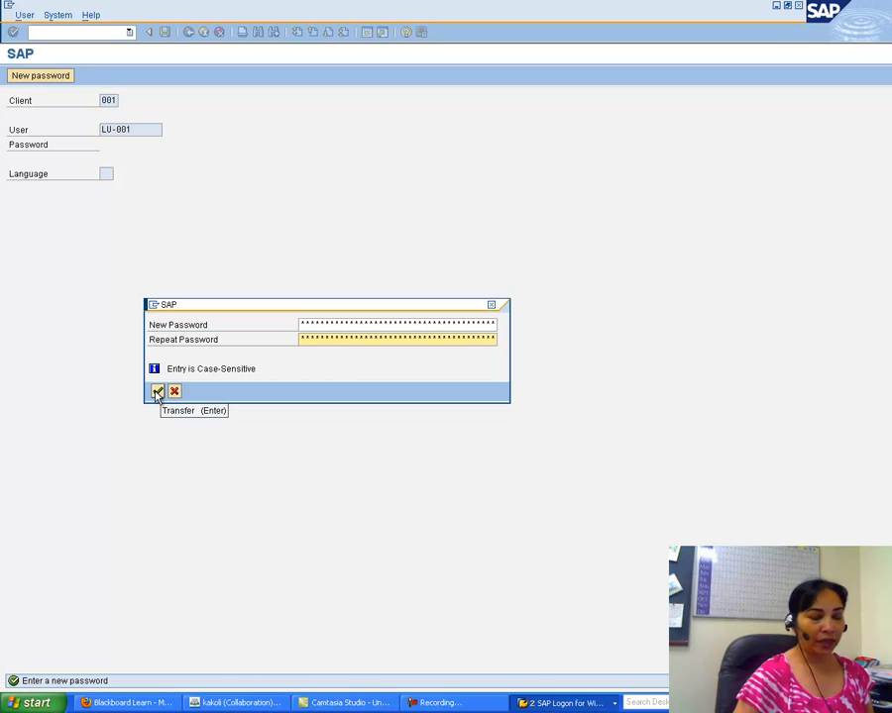
left_click(158, 392)
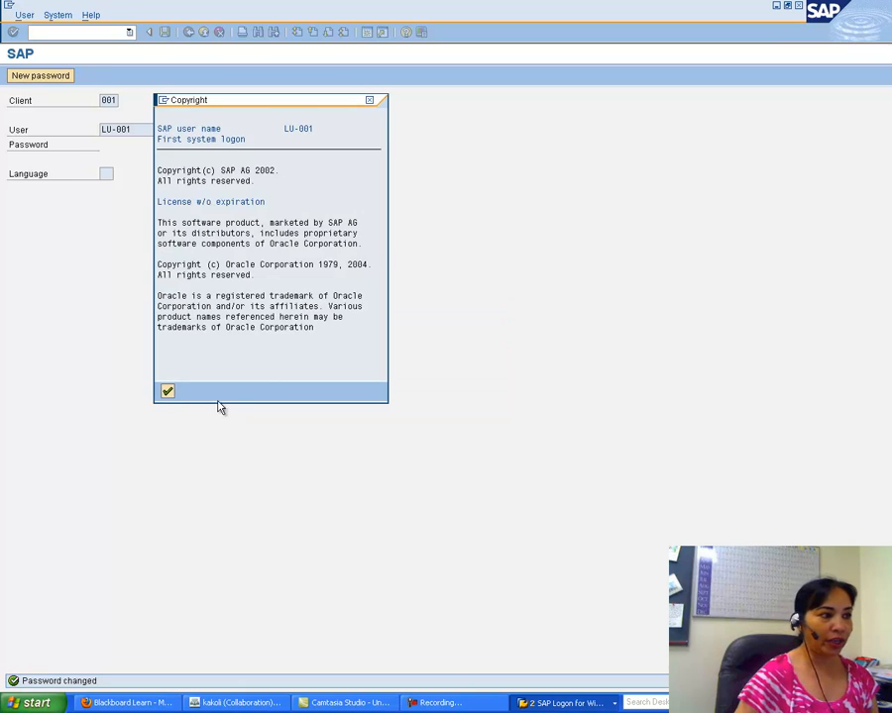
left_click(167, 393)
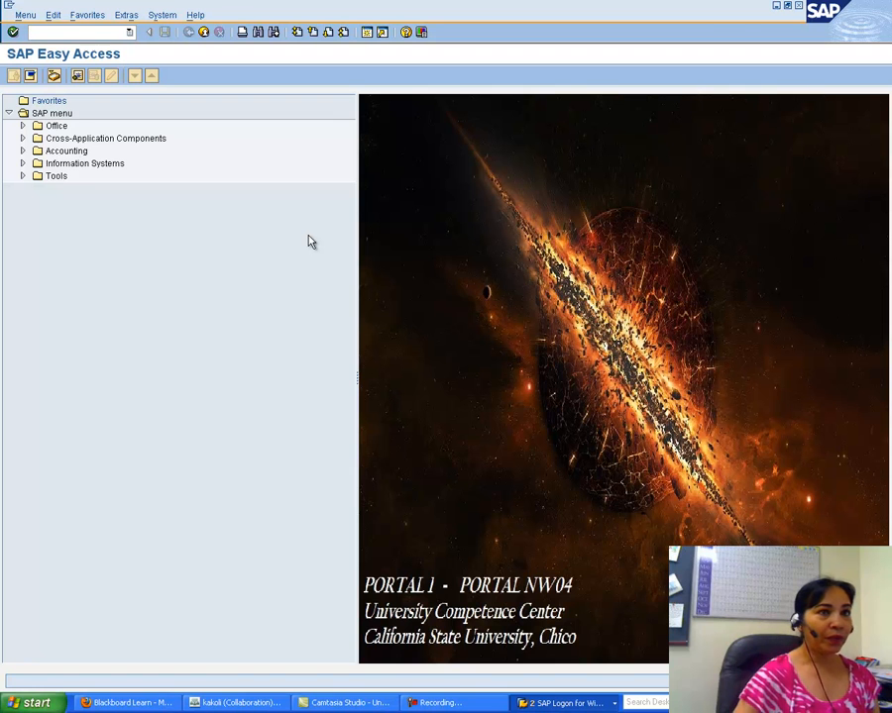
Step: Log off the SAP system and close the SAP Logon window
left_click(800, 8)
left_click(146, 242)
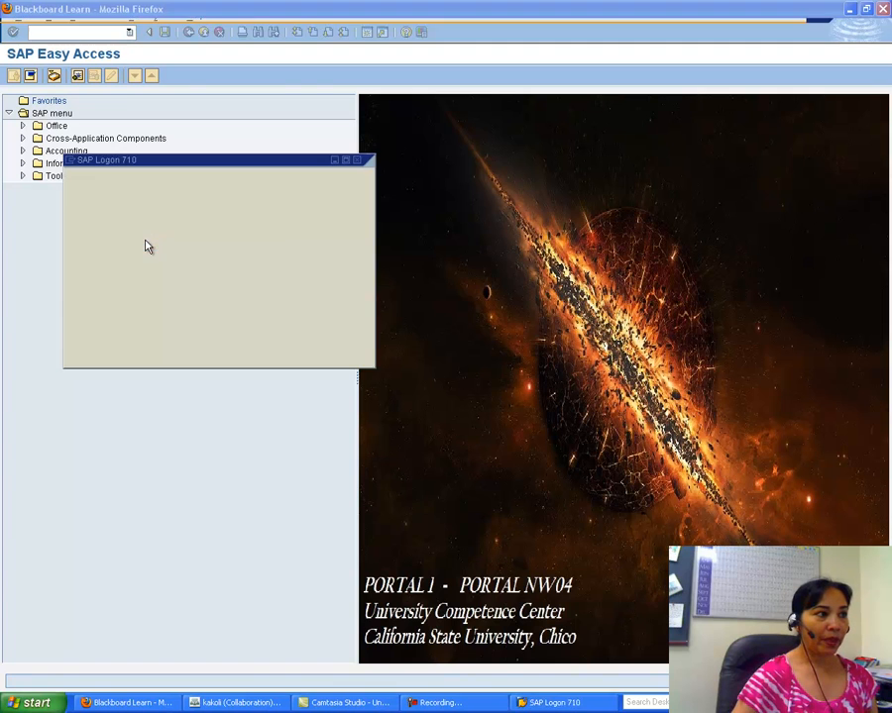
left_click(358, 161)
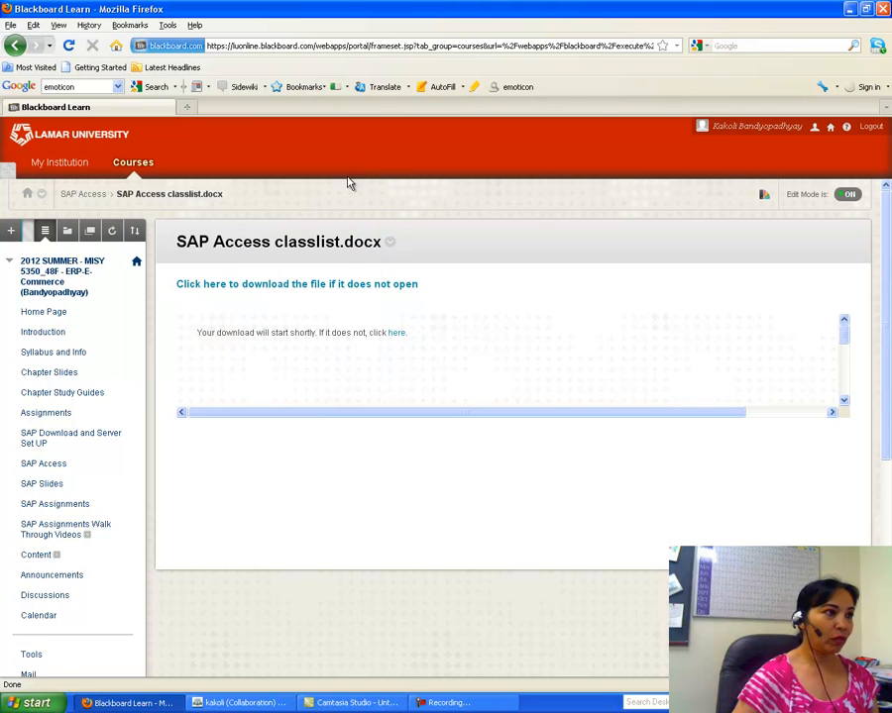
Step: Open an empty Firefox tab with a cleared address, then minimize Firefox
left_click(187, 107)
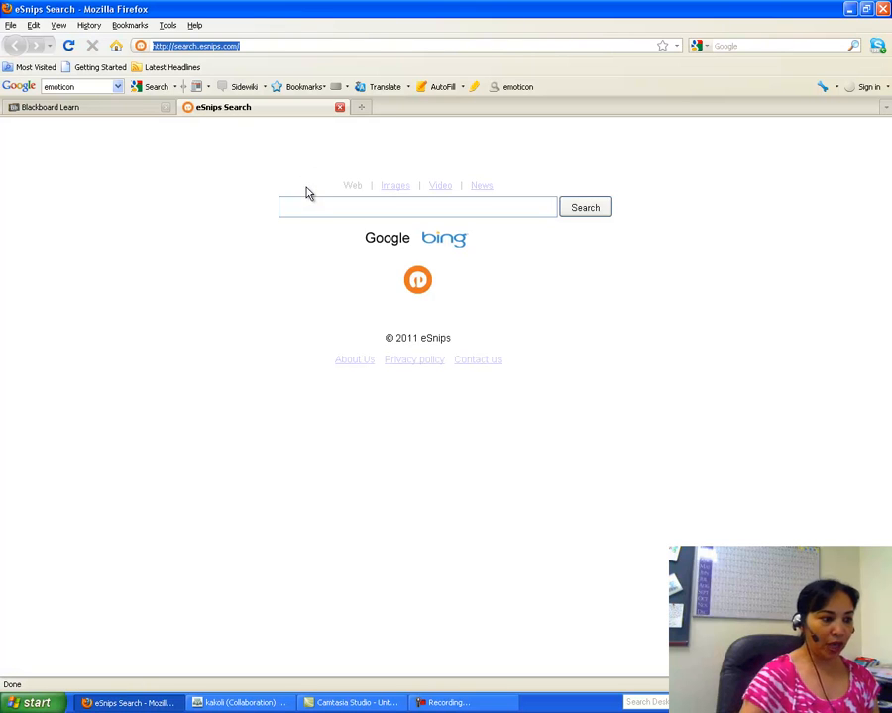
key("BackSpace")
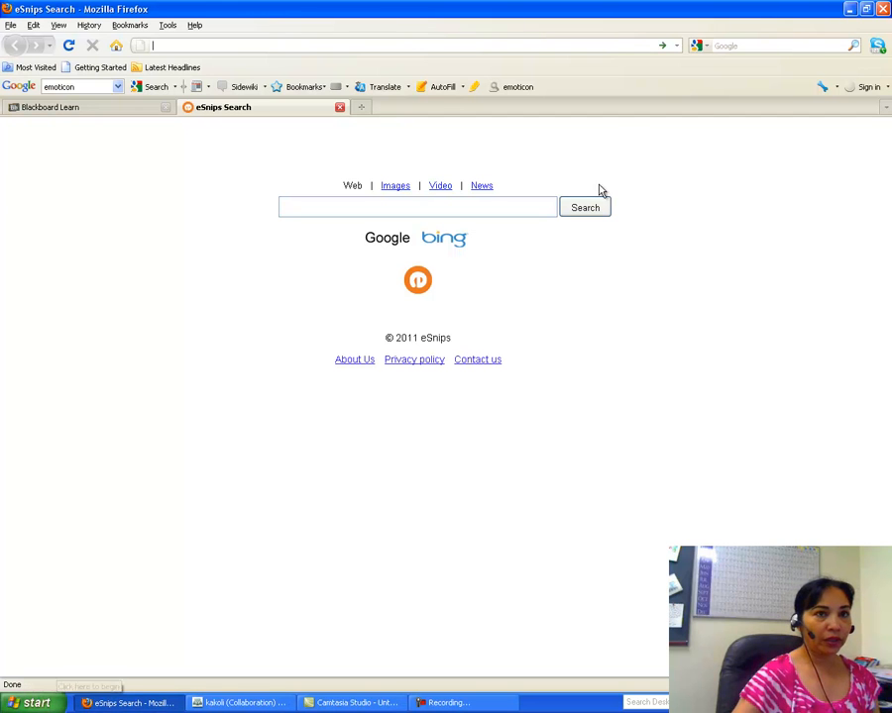
left_click(851, 8)
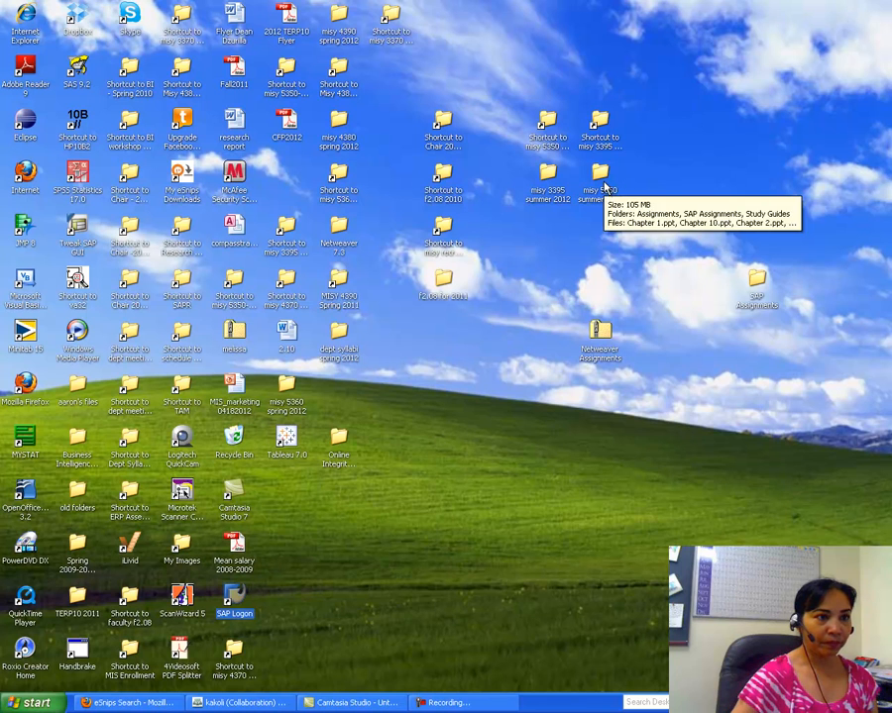
Step: Open SAP EP Assignment 1 from misy 5350 summer 2012 > SAP Assignments and delete its title block
double_click(603, 186)
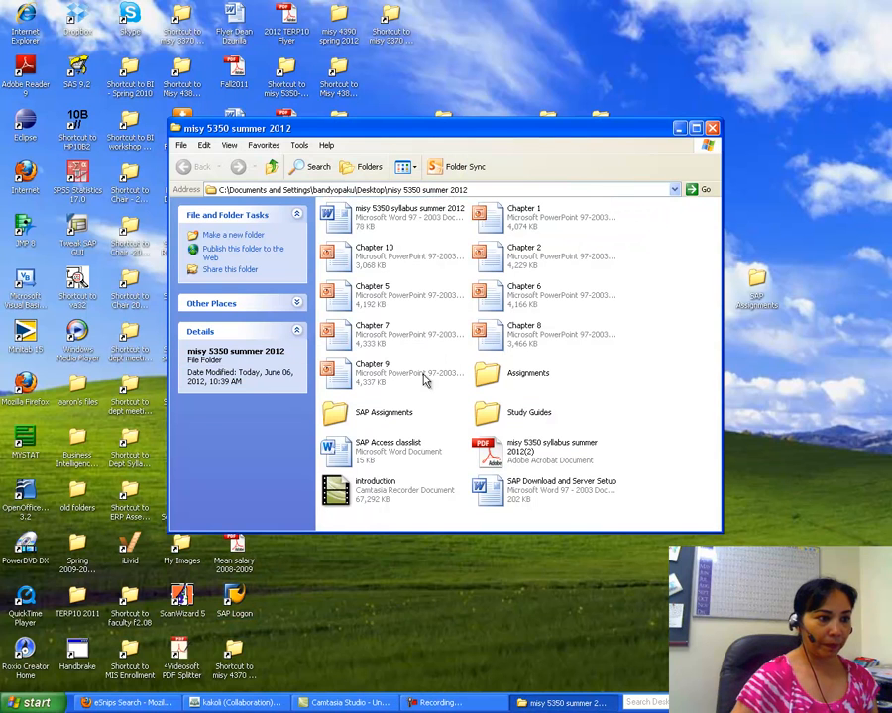
double_click(372, 416)
double_click(392, 225)
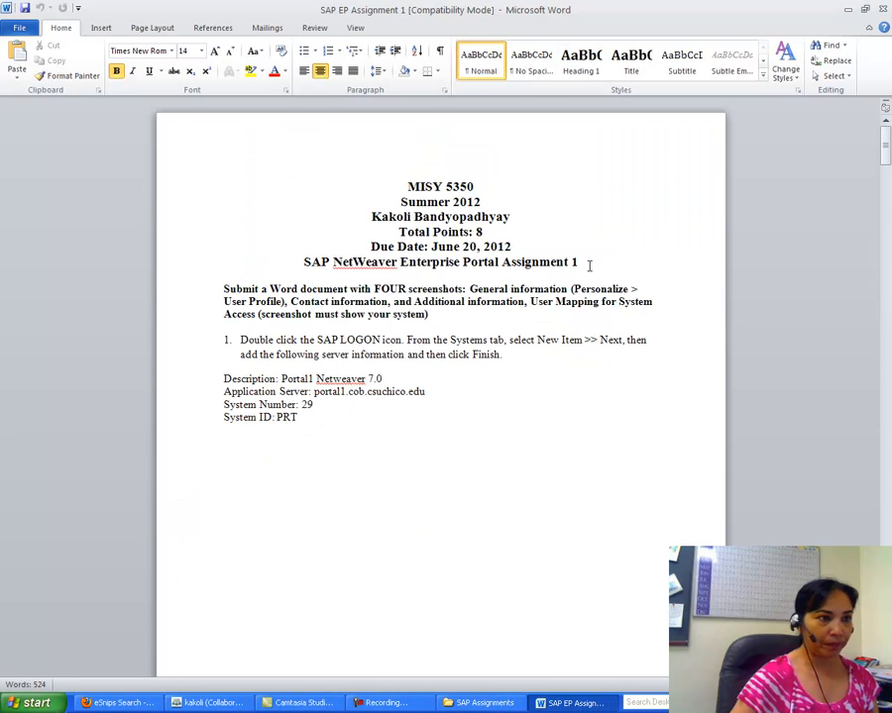
left_click_drag(588, 262, 364, 171)
key("Delete")
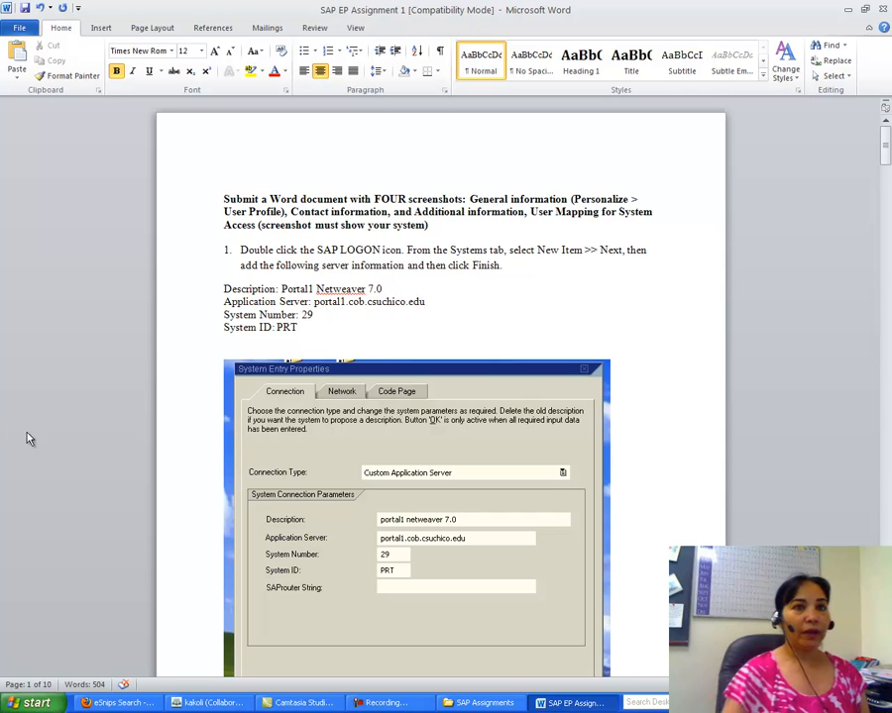
Step: Copy the portal web address from step 3 and return to Firefox
left_click_drag(887, 138, 888, 243)
left_click_drag(564, 353, 375, 354)
right_click(407, 356)
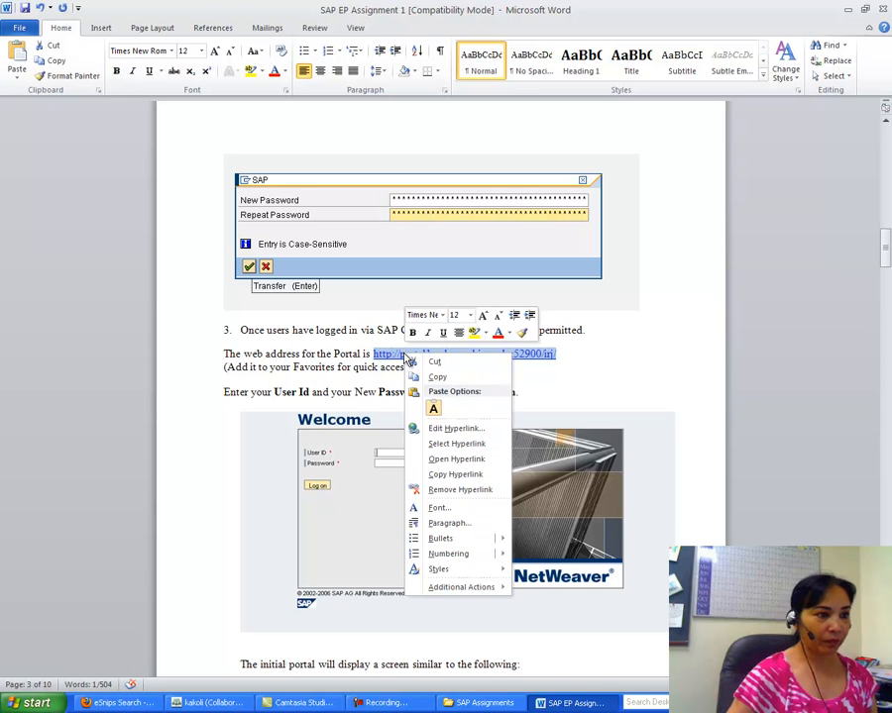
left_click(437, 378)
left_click(130, 704)
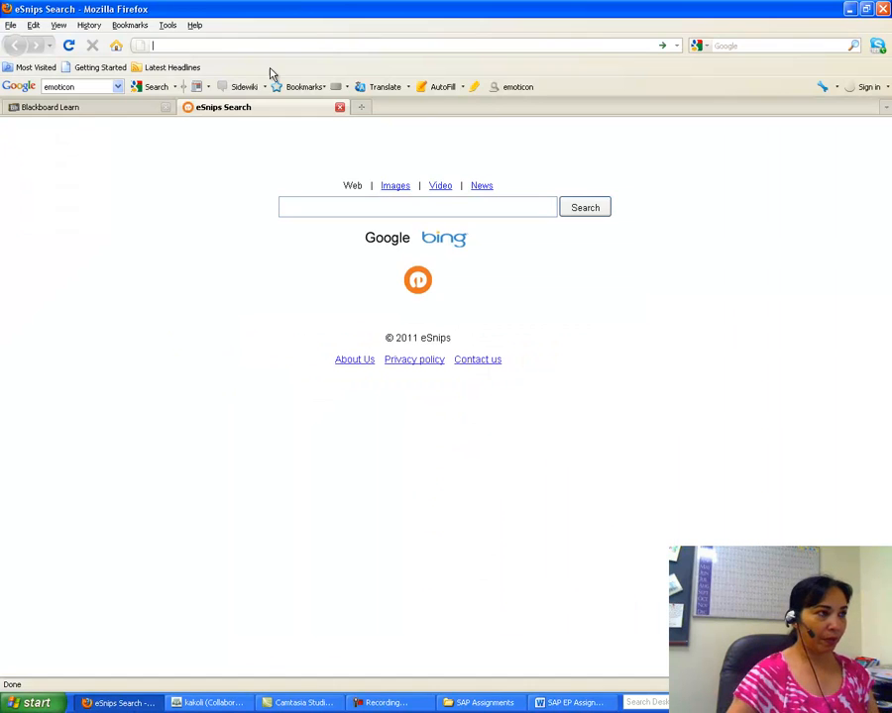
Step: Paste the portal address into Firefox, log off the earlier session, and sign in with the student user ID and password
right_click(176, 46)
left_click(199, 94)
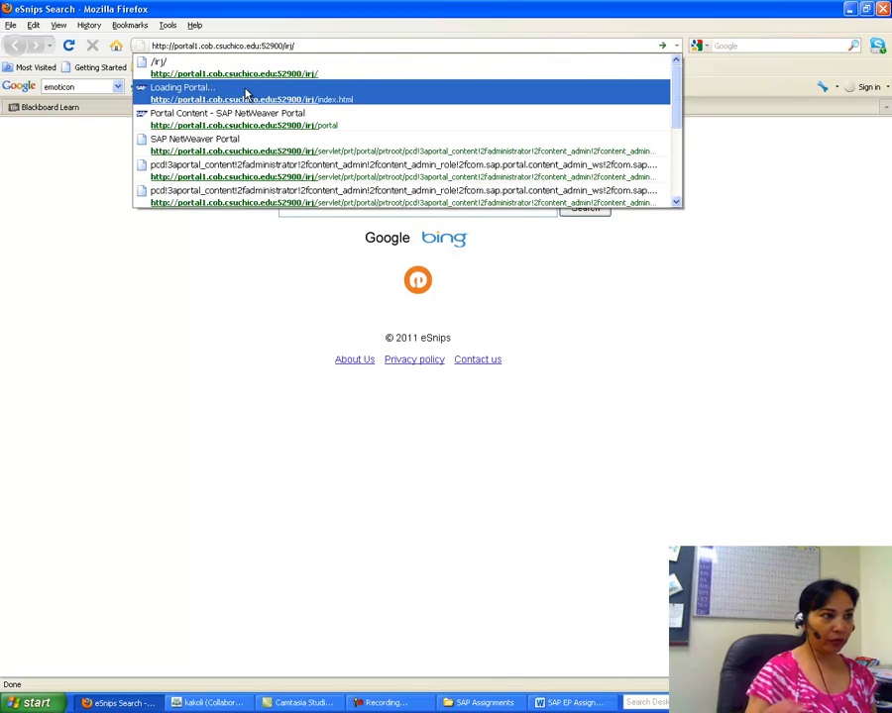
left_click(247, 93)
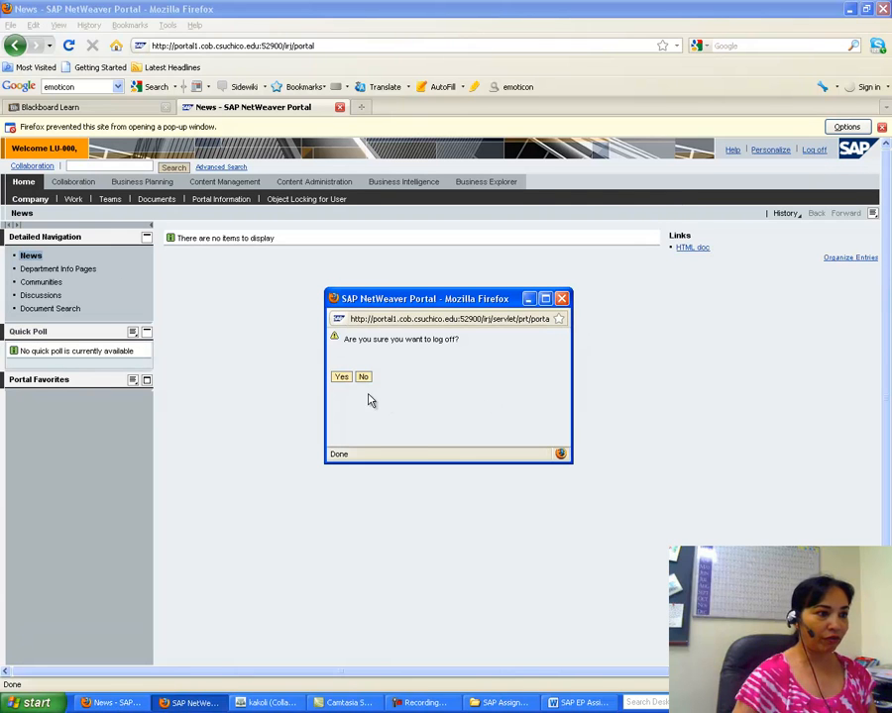
left_click(344, 383)
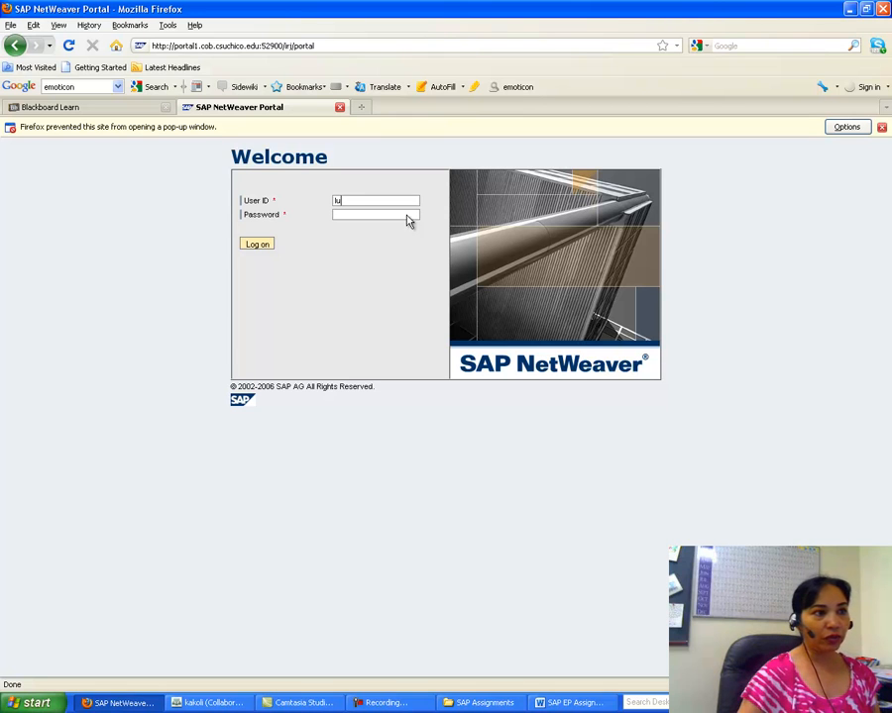
type("-001")
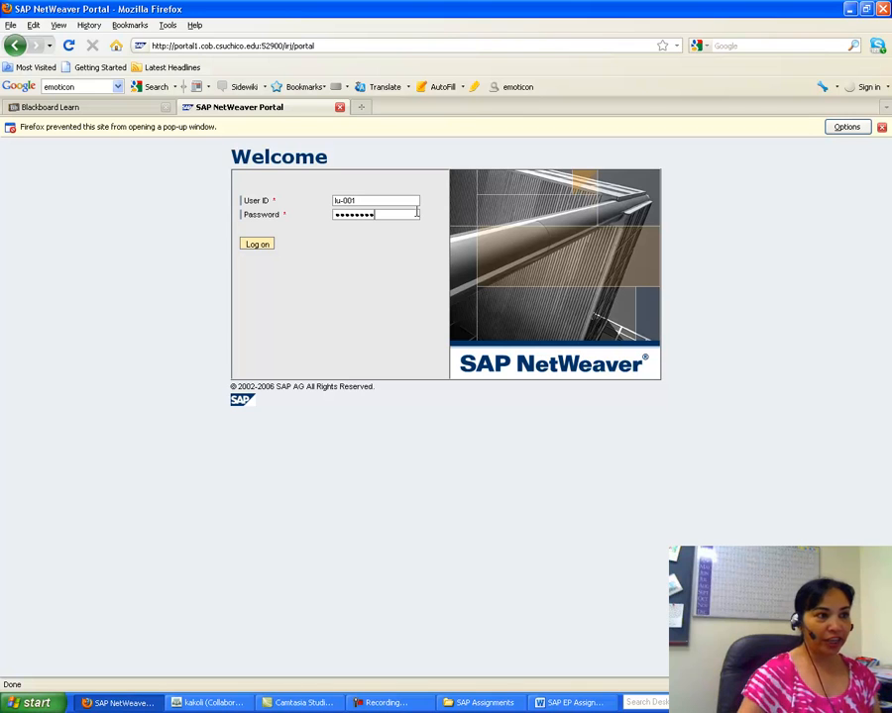
left_click(257, 245)
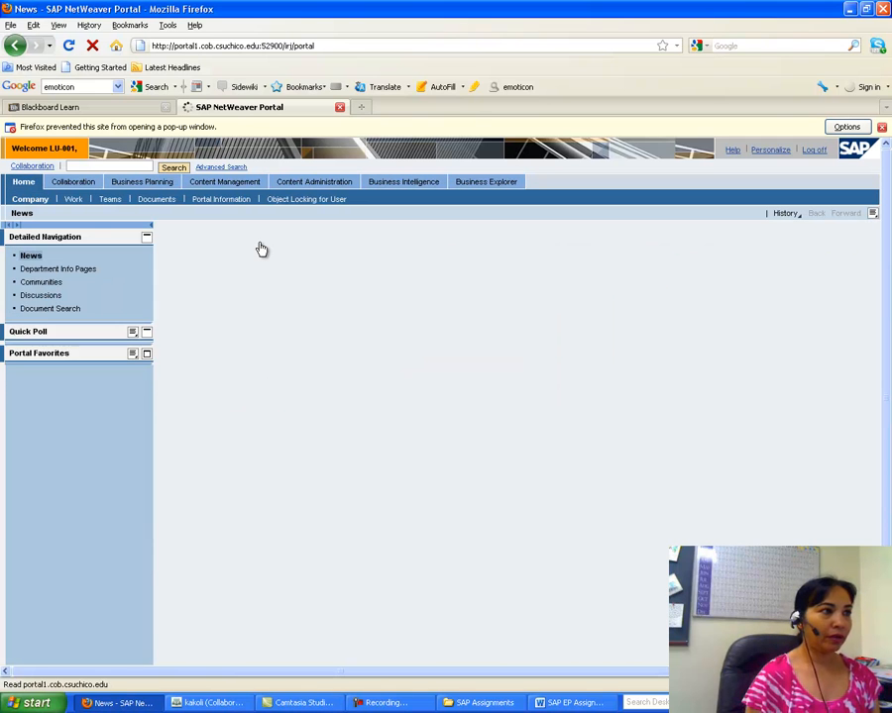
left_click(387, 704)
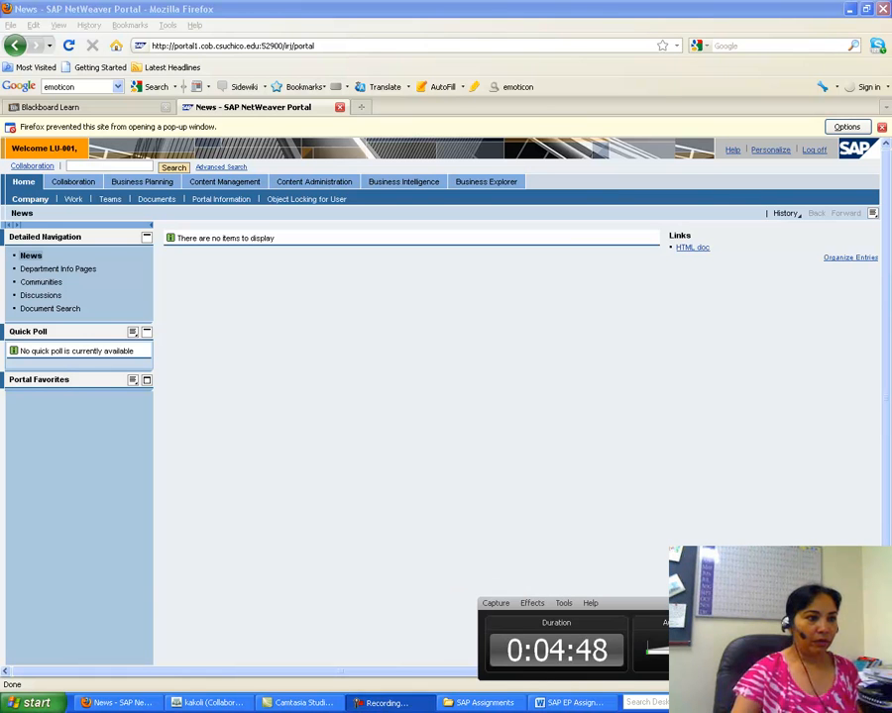
left_click(842, 603)
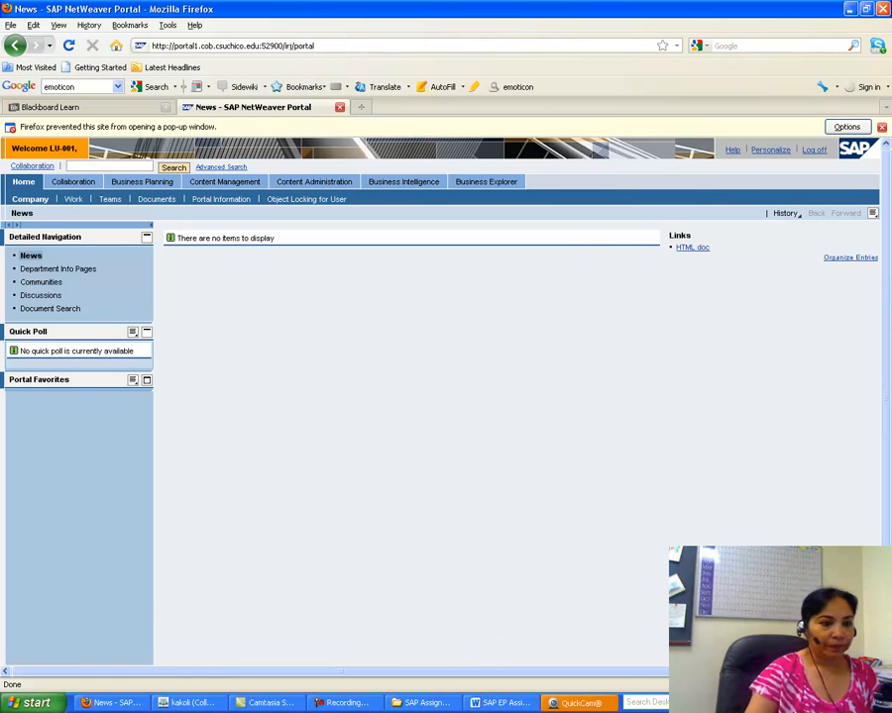
left_click(583, 705)
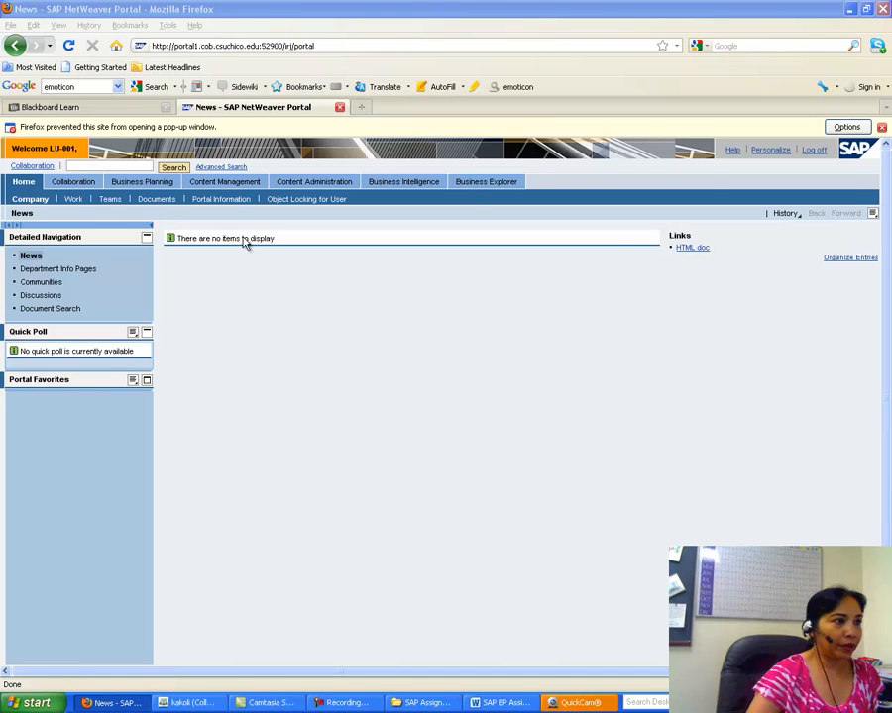
left_click(83, 187)
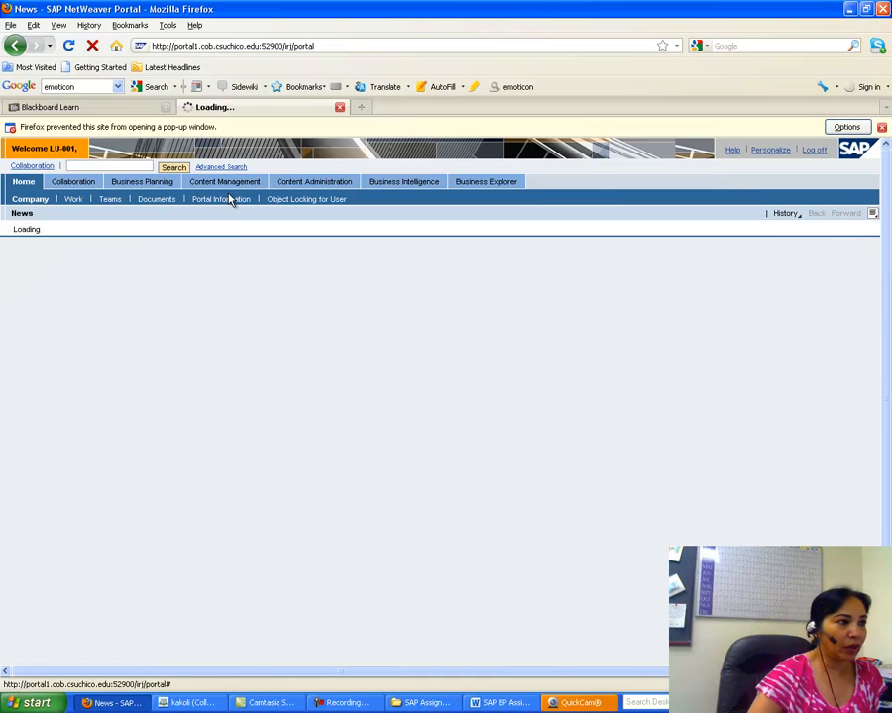
left_click(147, 165)
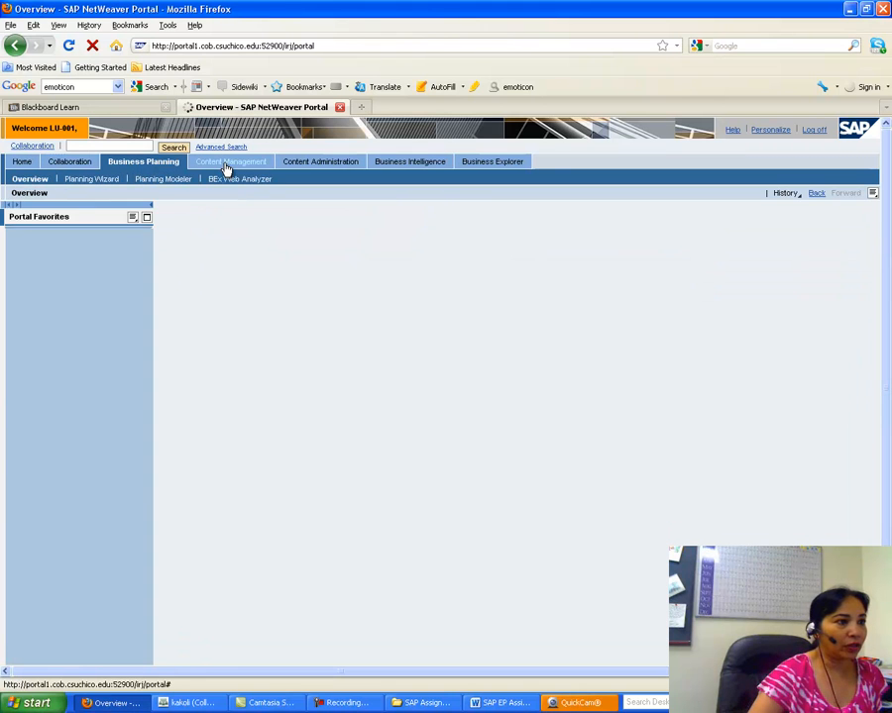
left_click(227, 167)
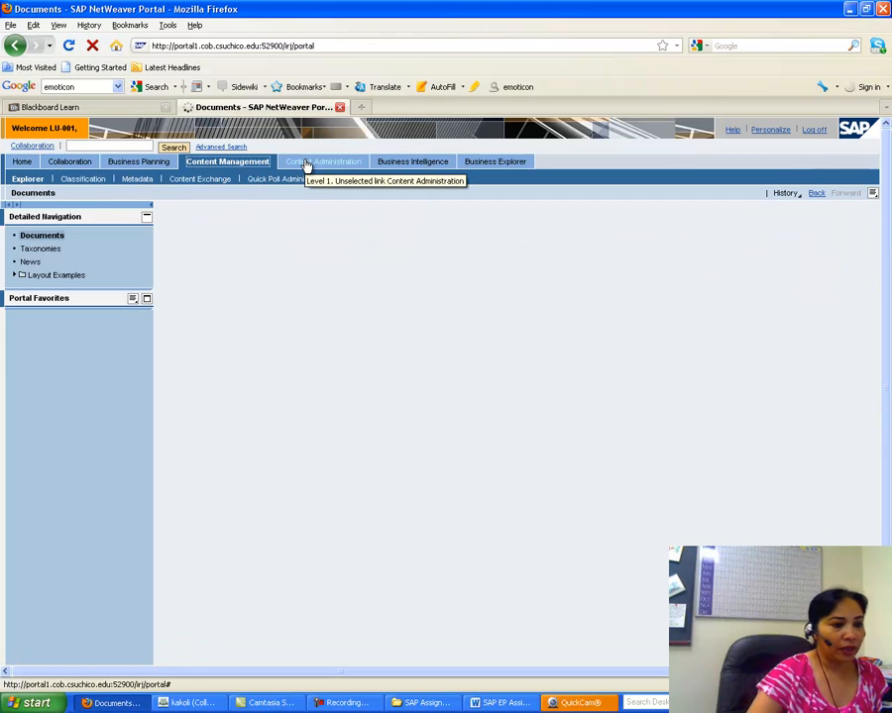
left_click(308, 165)
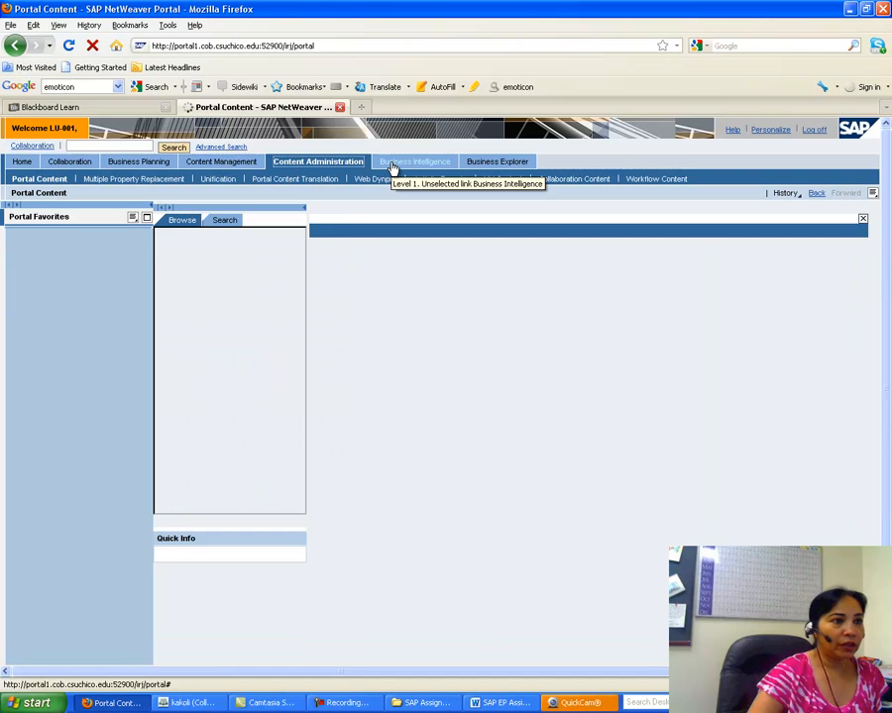
left_click(393, 165)
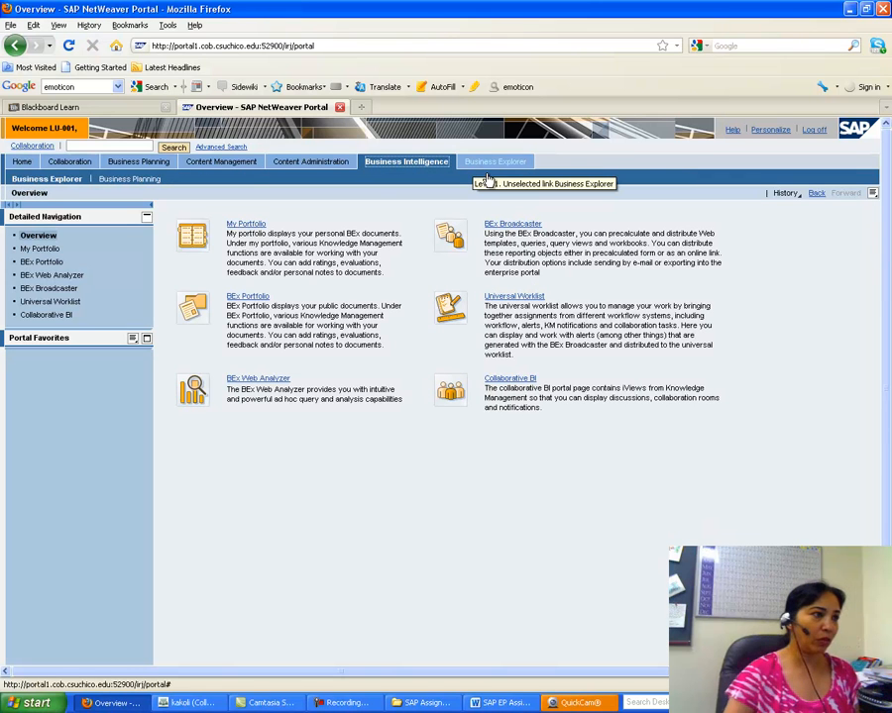
left_click(18, 177)
left_click(24, 163)
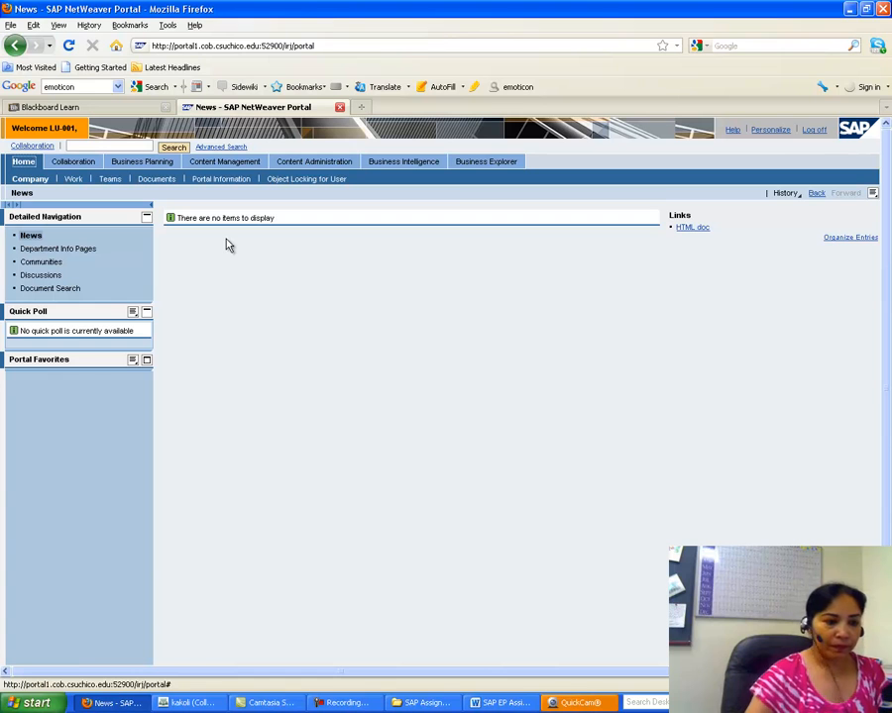
left_click(547, 699)
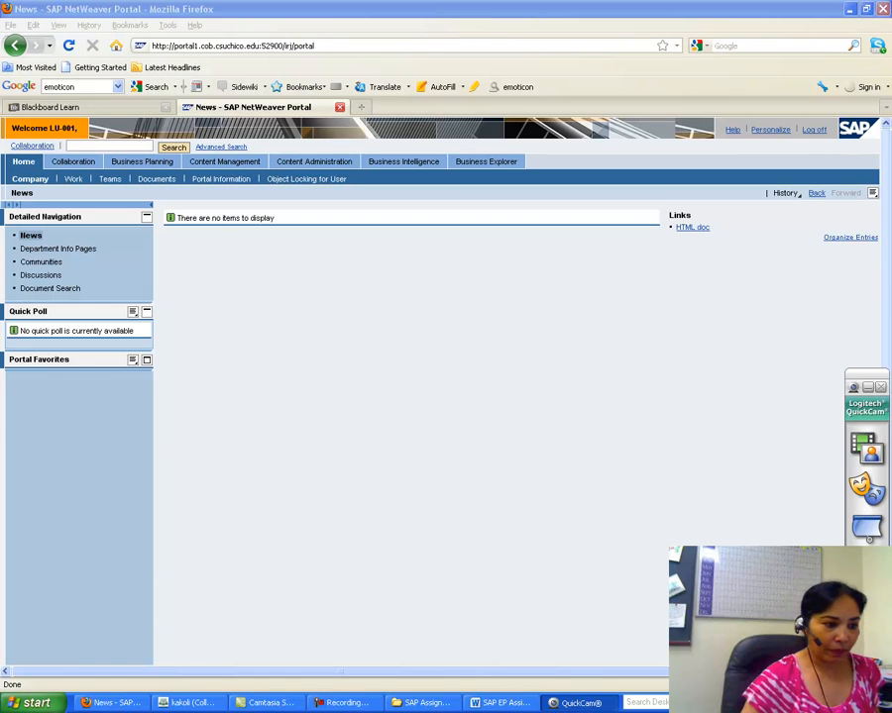
left_click(337, 701)
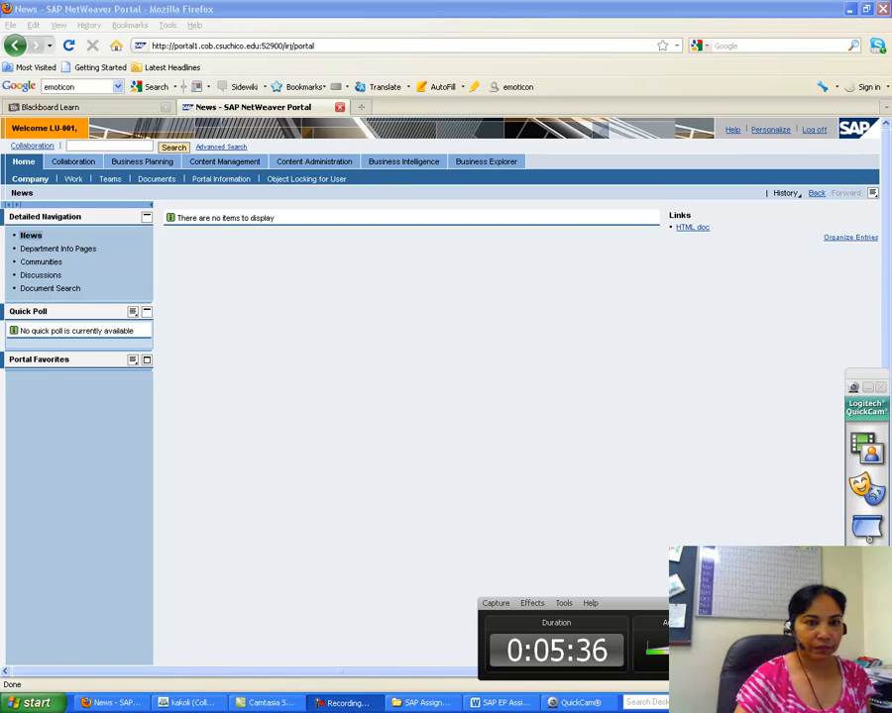
left_click(790, 650)
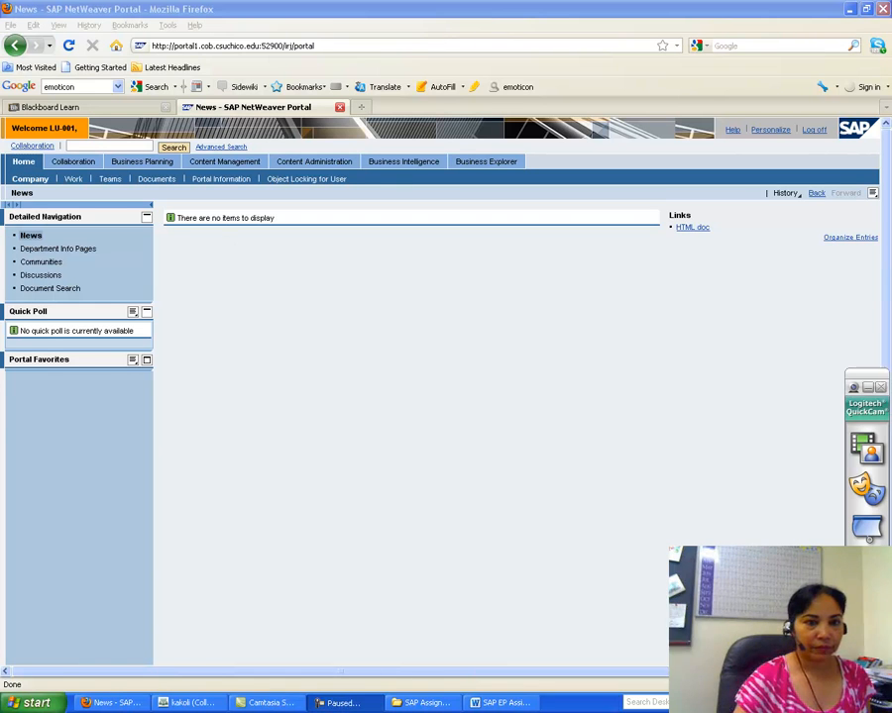
left_click(879, 387)
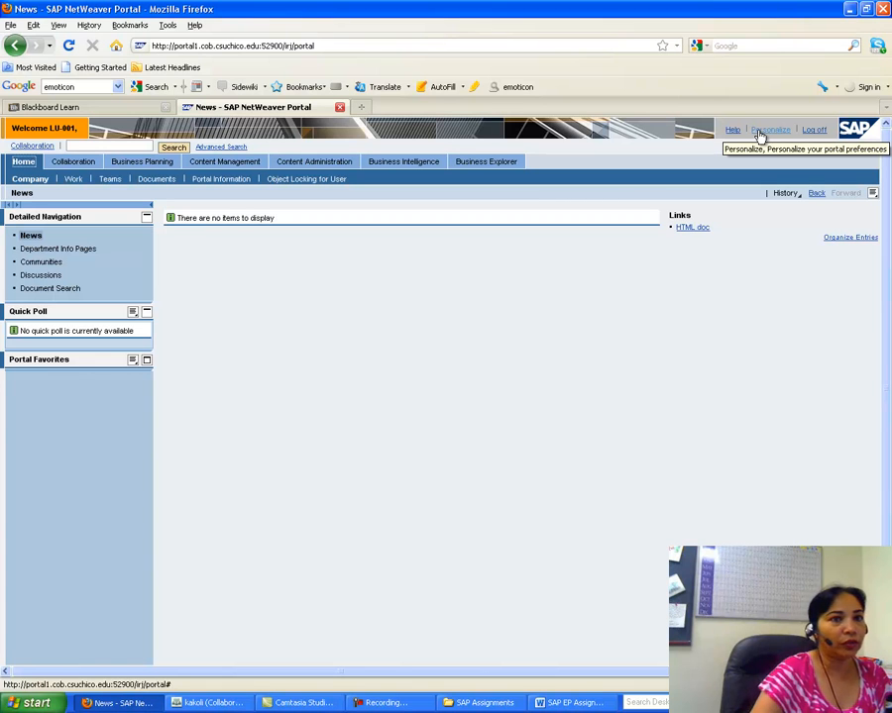
Step: In personalization, preview the SAP Streamline, Tradeshow, Chrome, High Contrast Black and High Contrast themes
left_click(760, 133)
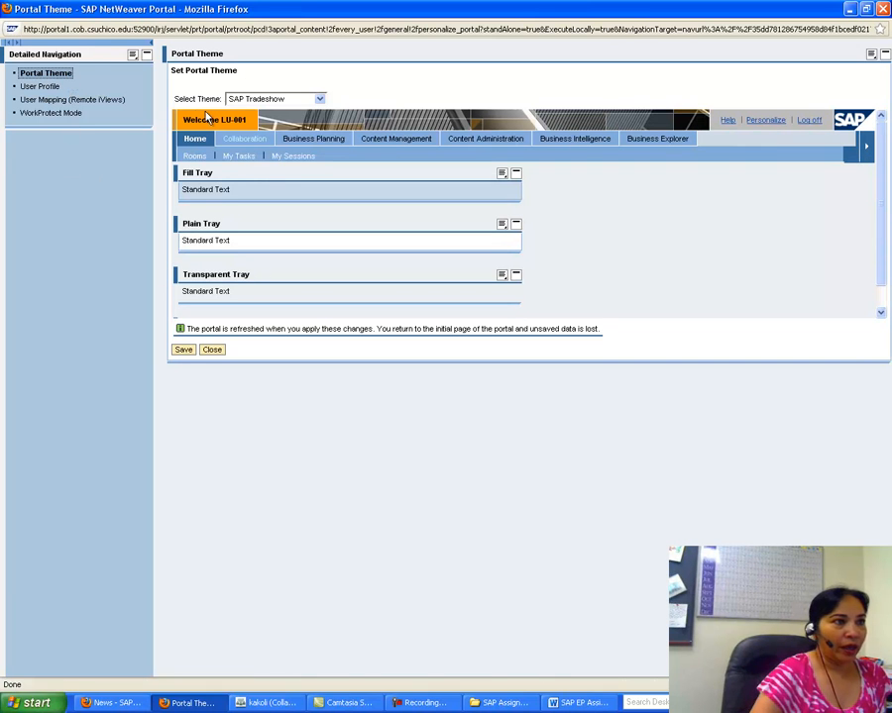
left_click(320, 101)
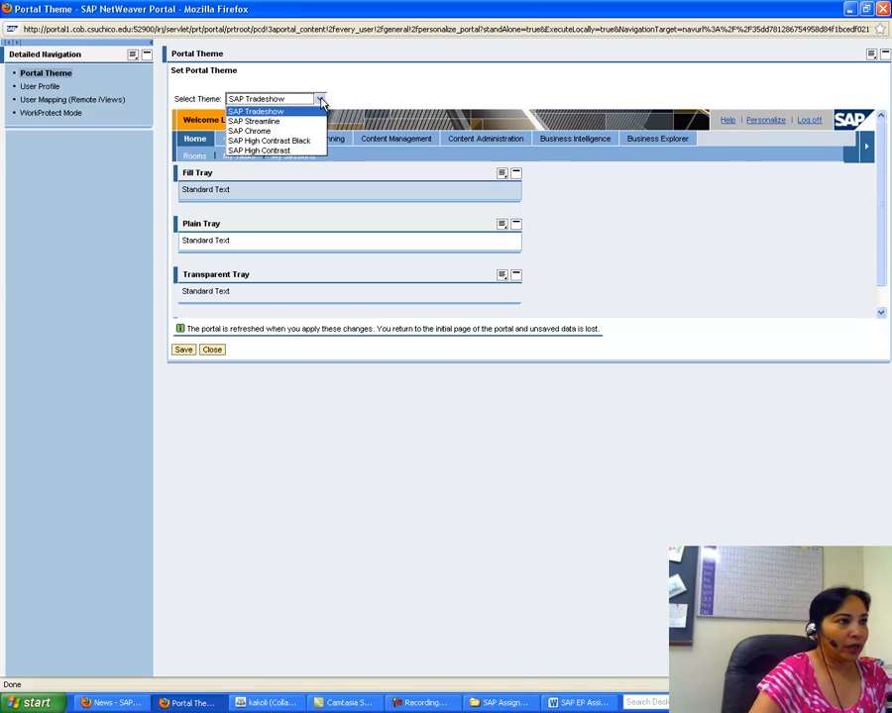
left_click(288, 120)
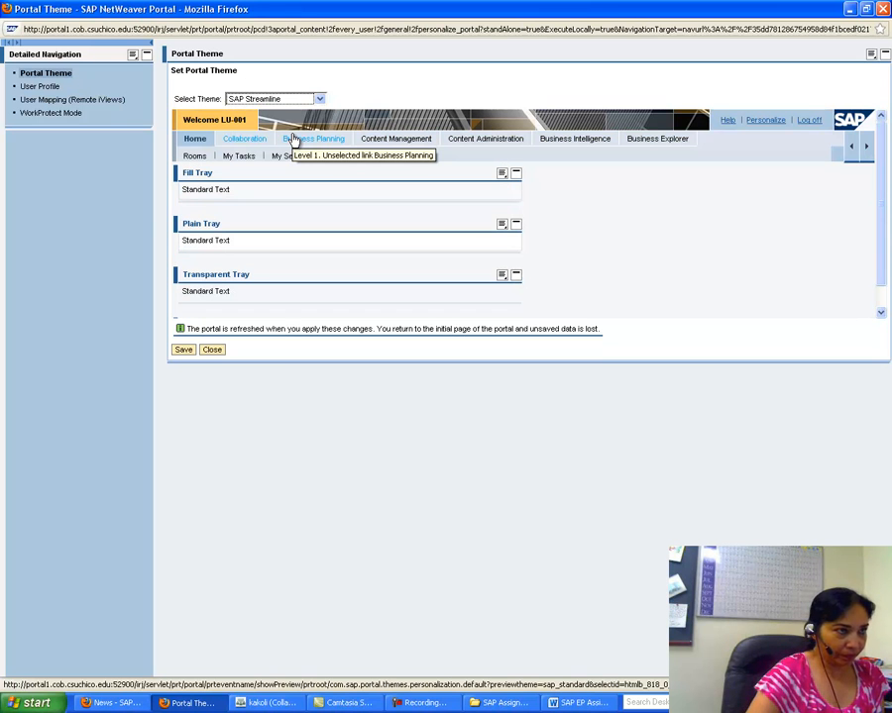
left_click(320, 100)
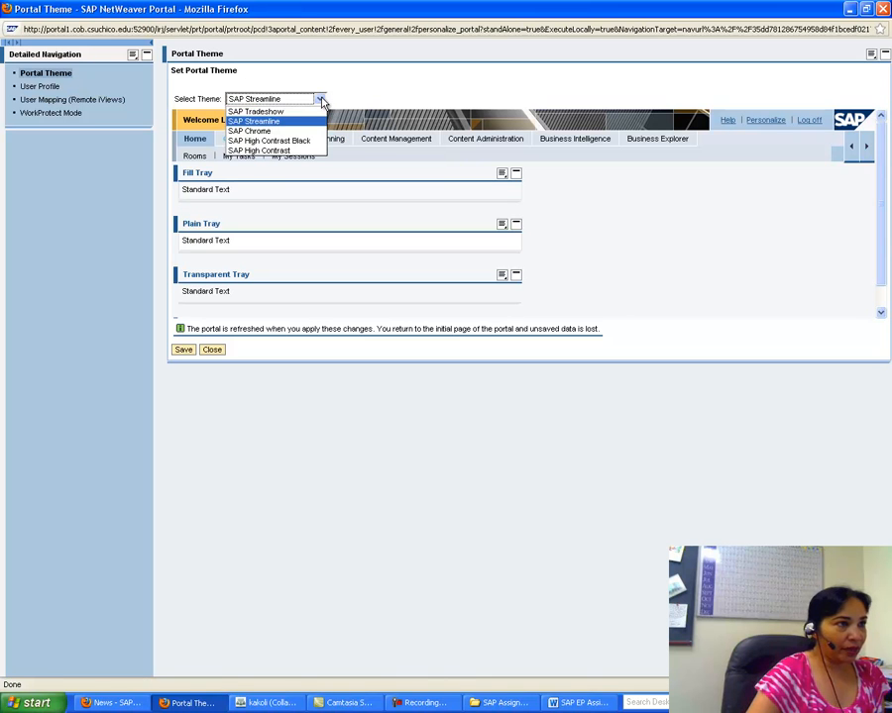
left_click(274, 112)
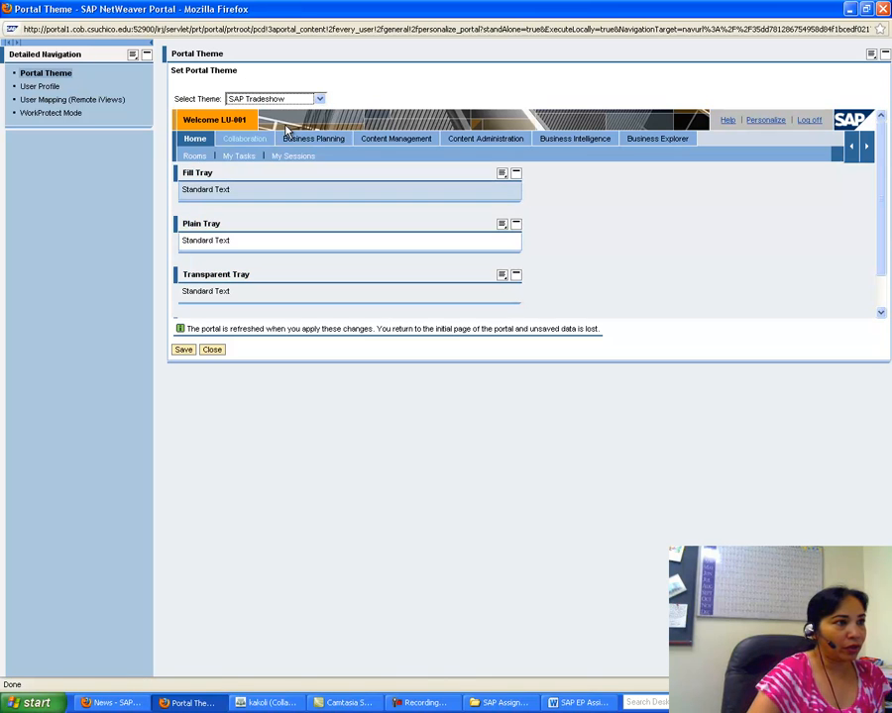
left_click(320, 99)
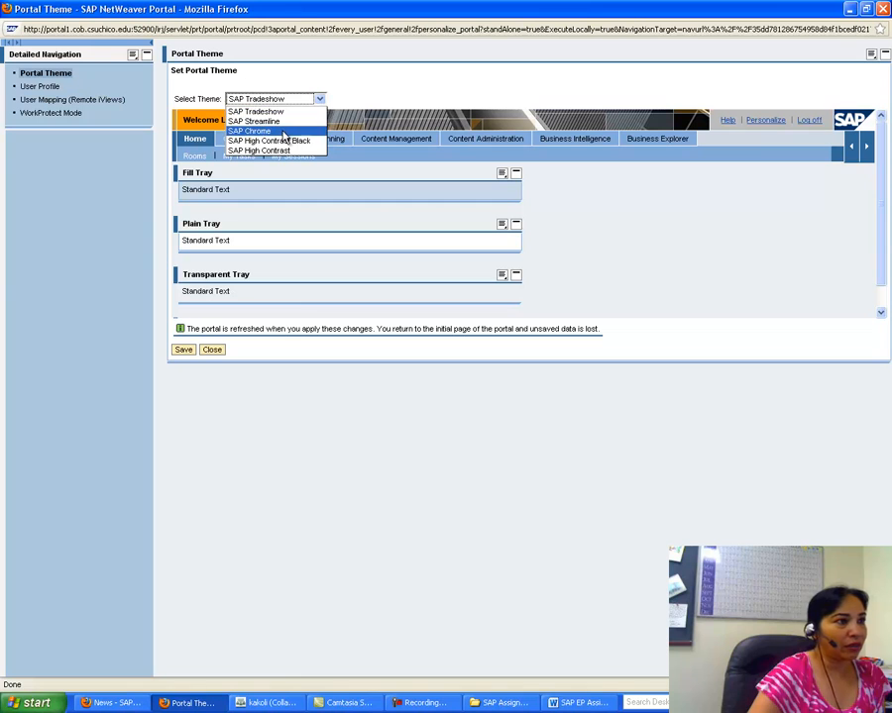
left_click(284, 131)
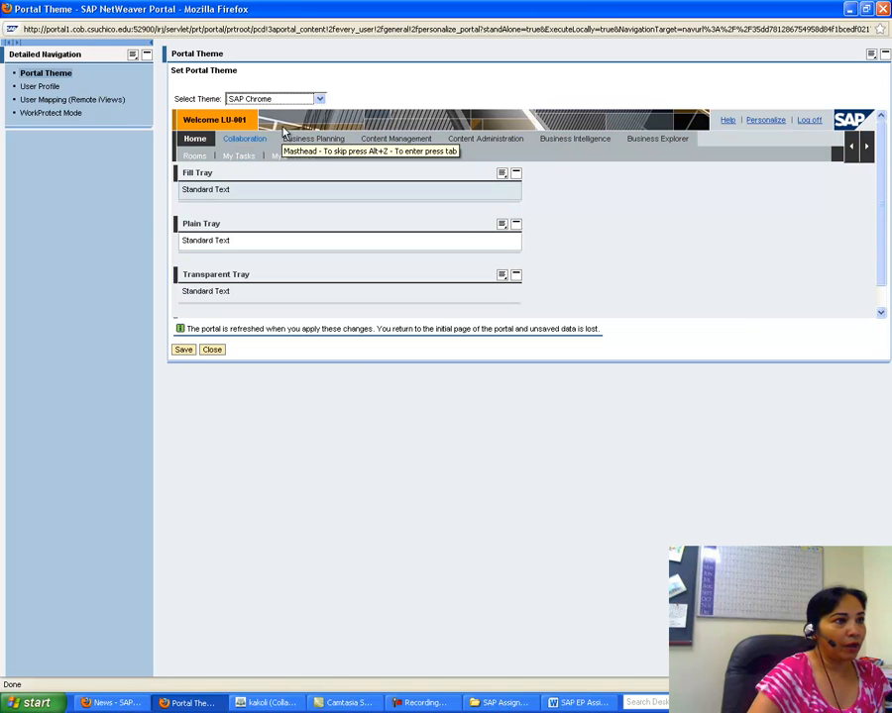
left_click(319, 99)
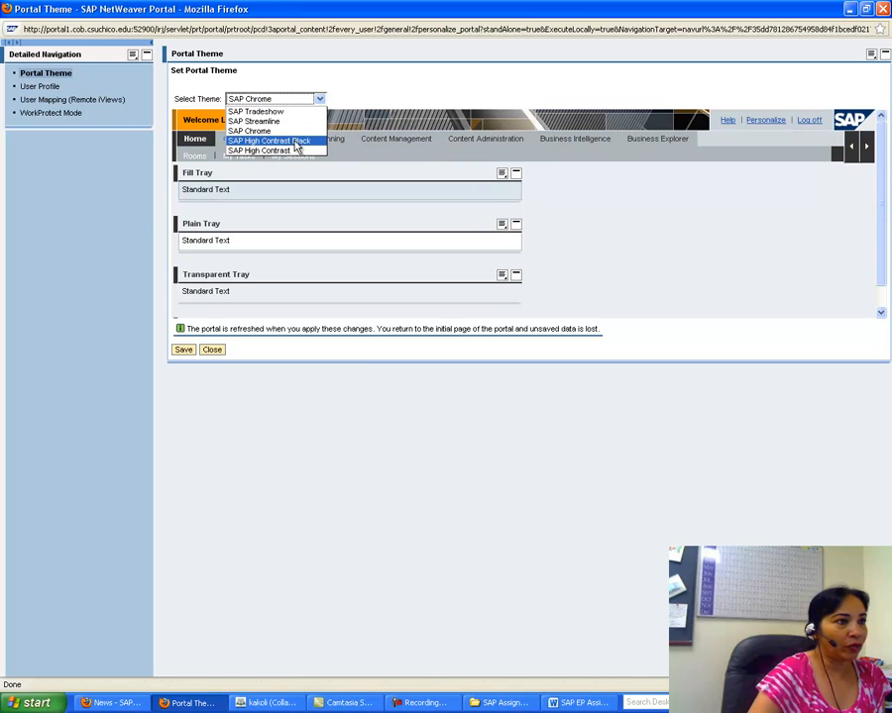
left_click(297, 141)
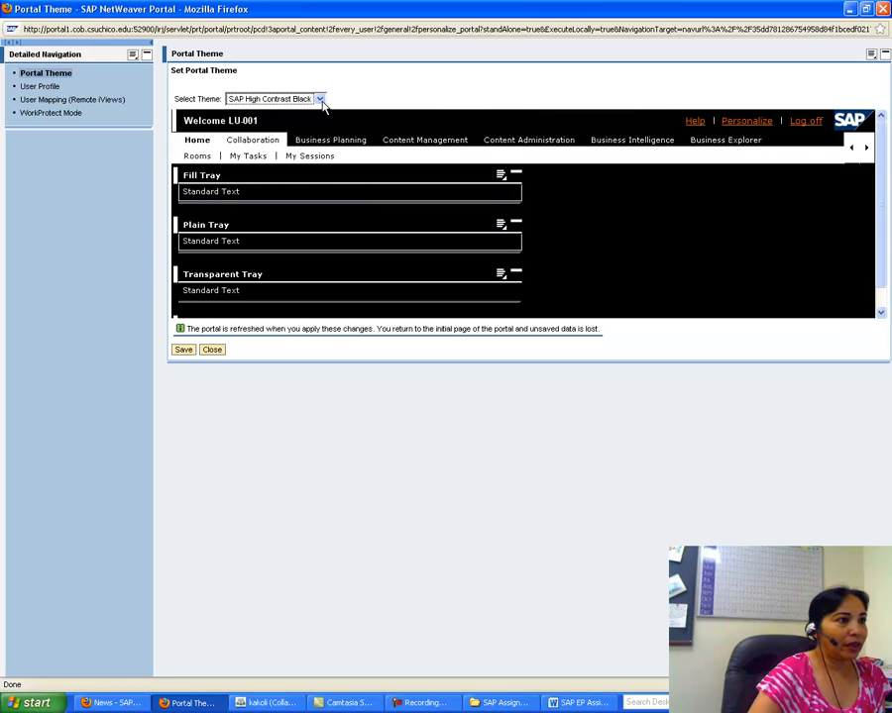
left_click(320, 99)
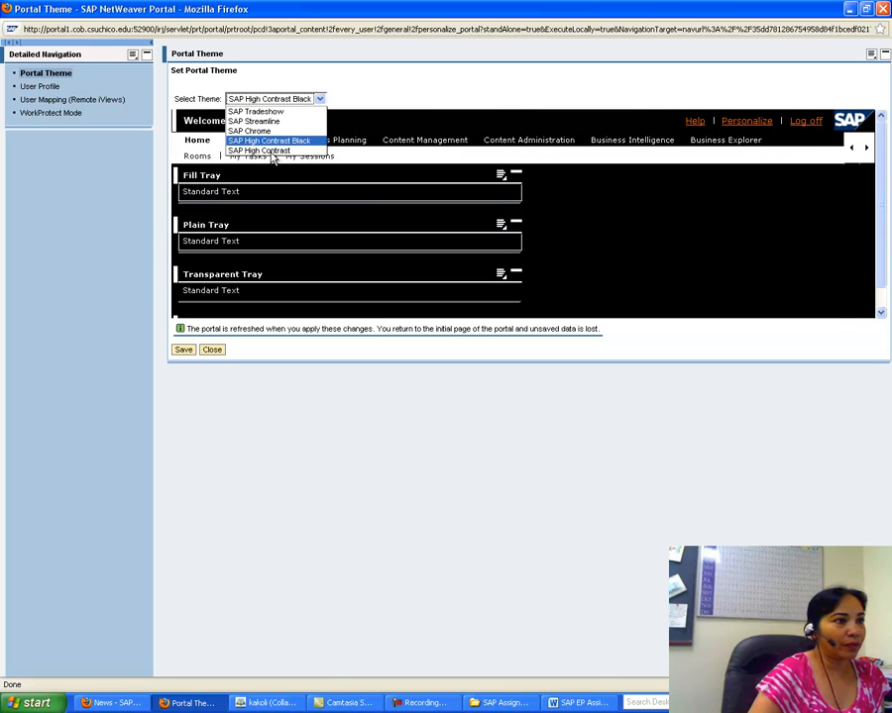
left_click(272, 151)
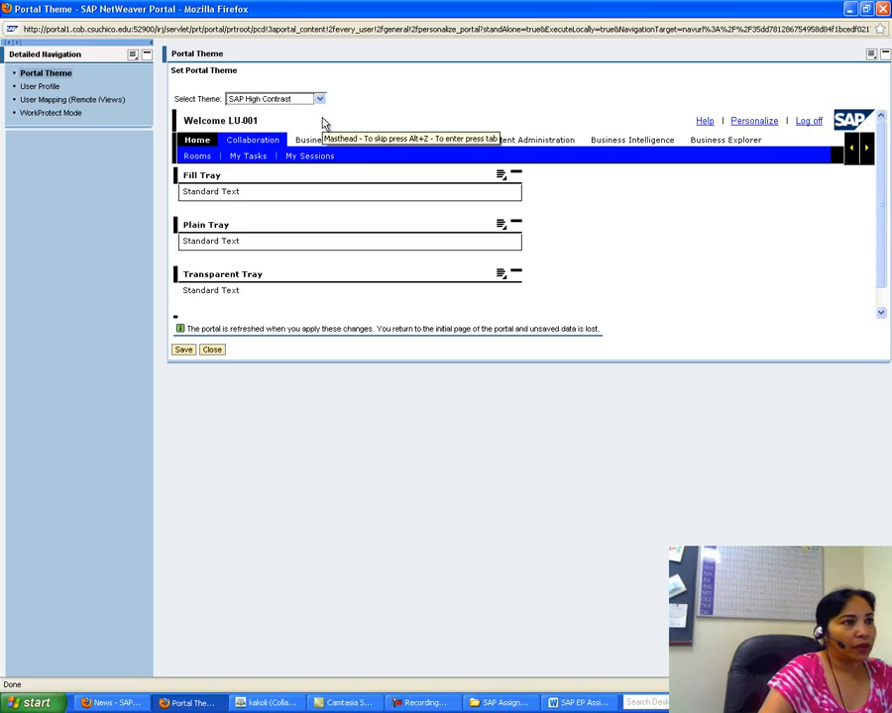
Step: Switch the theme back to SAP Streamline and go to the User Profile page
left_click(320, 101)
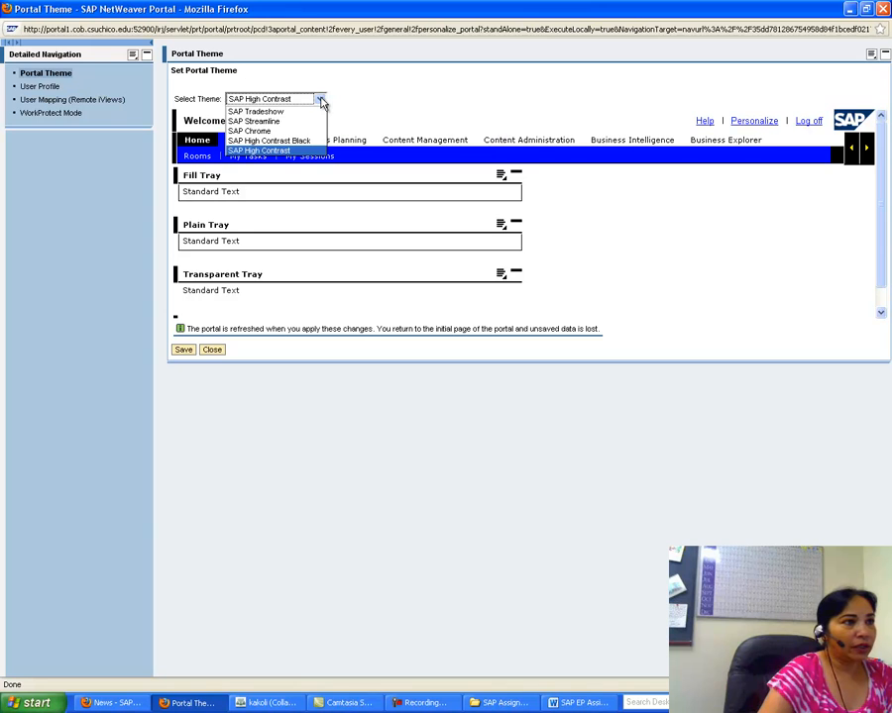
left_click(272, 121)
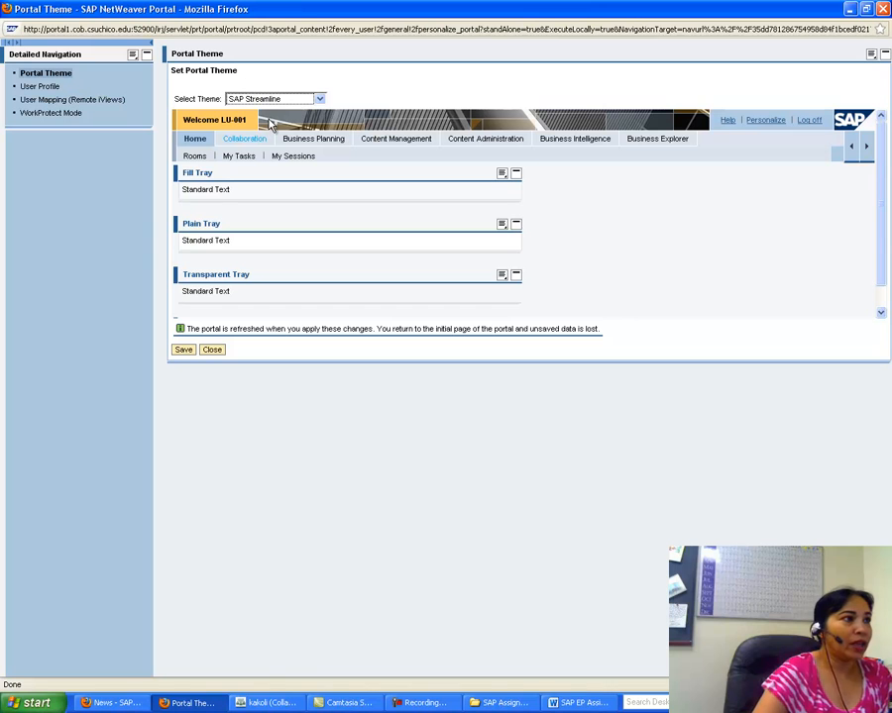
left_click(28, 86)
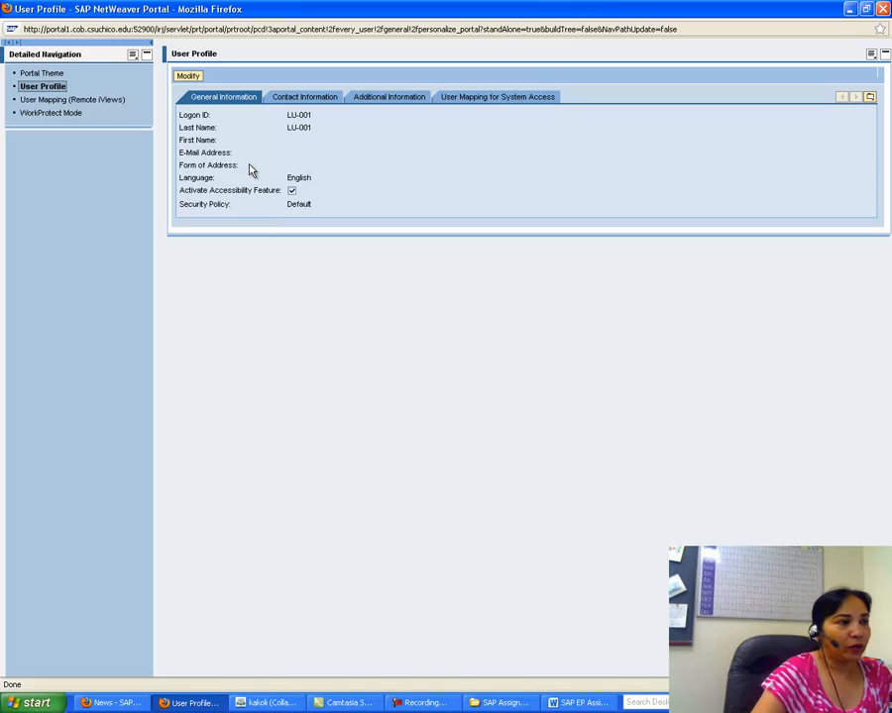
Step: Review the Contact, Additional, User Mapping and General Information tabs, then switch the profile to edit mode
left_click(290, 96)
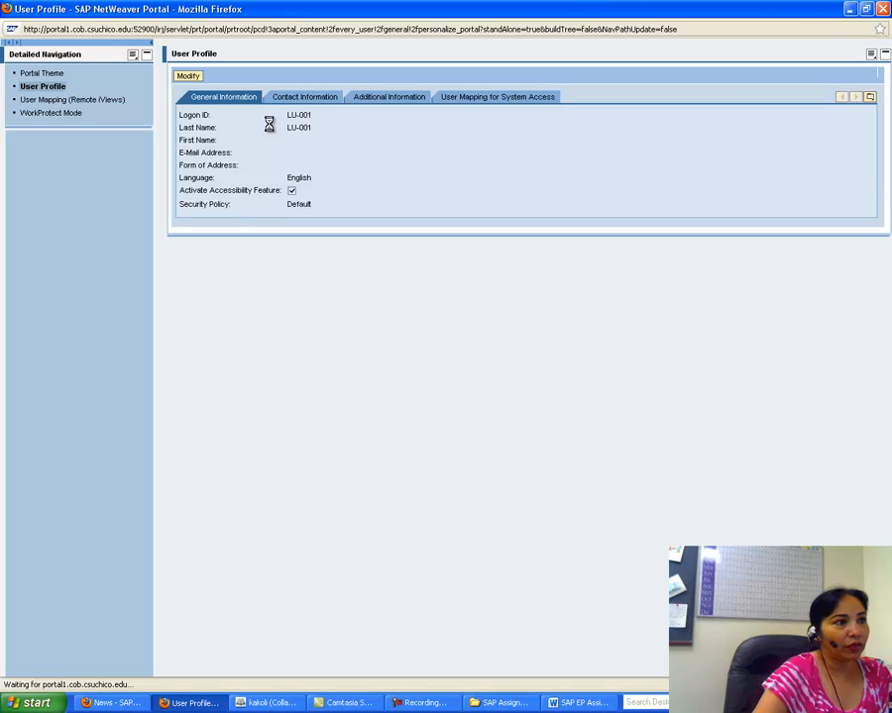
left_click(388, 98)
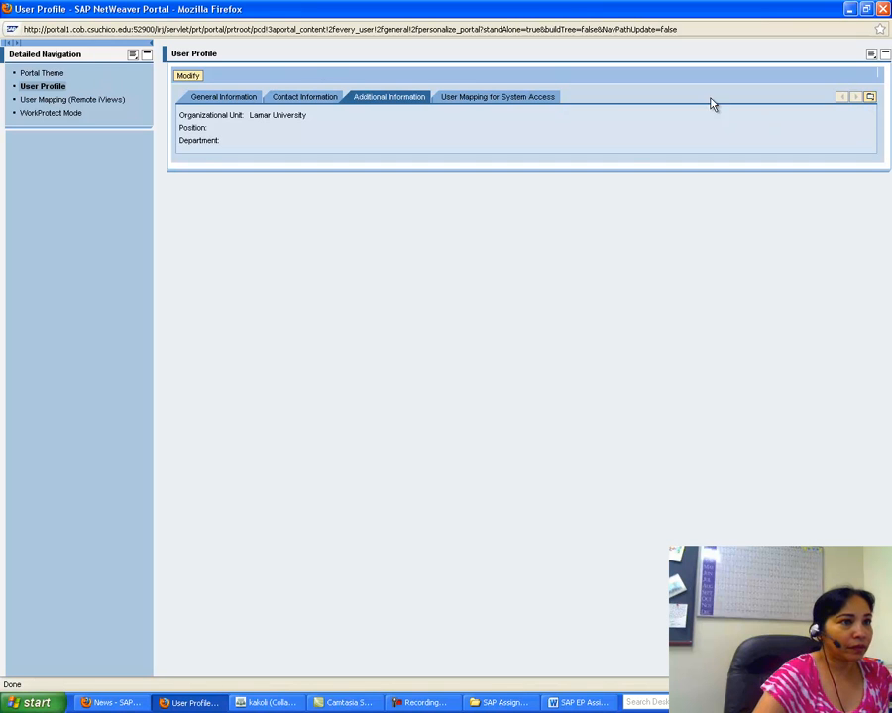
left_click(508, 97)
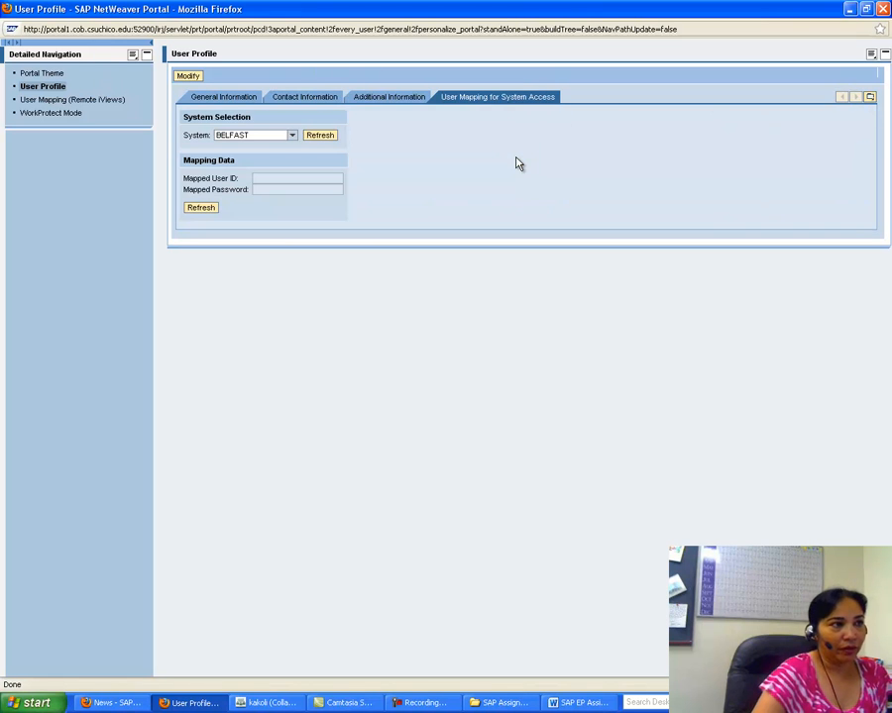
left_click(224, 97)
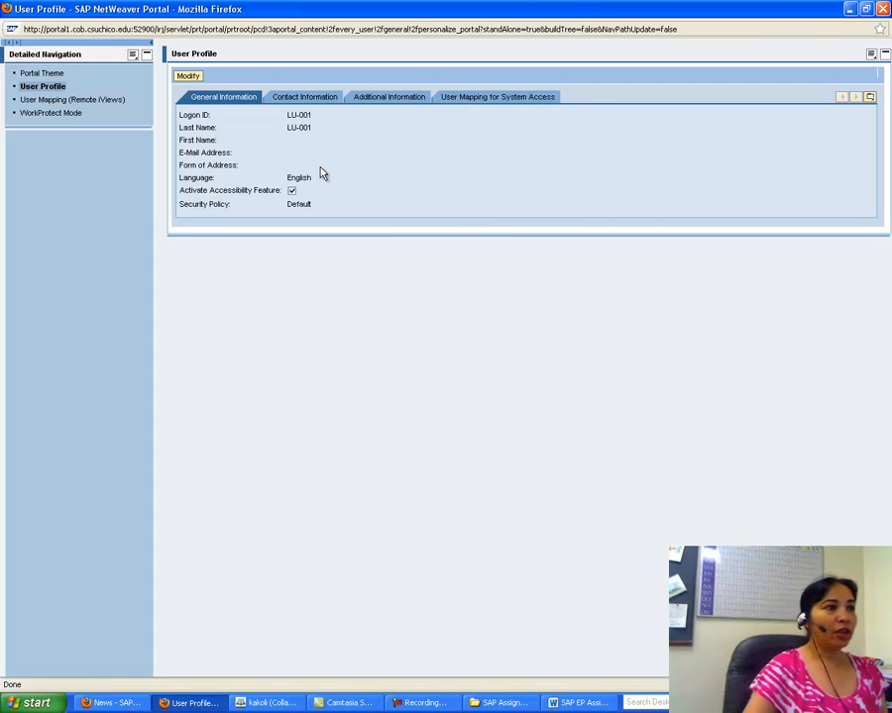
left_click(189, 77)
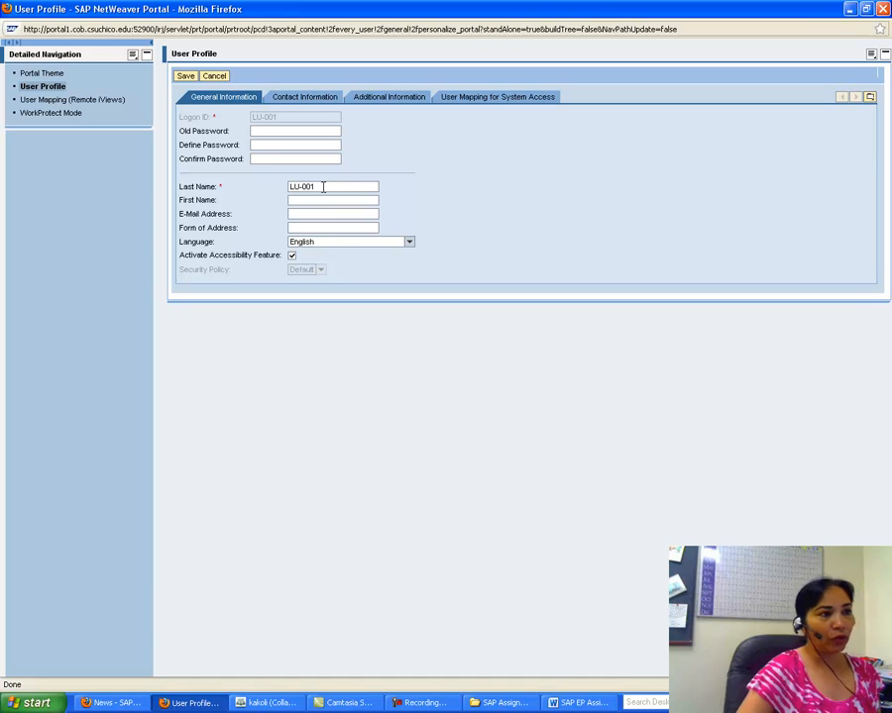
Step: Replace the last name LU-001 with the user's surname and enter their first name
left_click_drag(323, 186, 272, 186)
key("BackSpace")
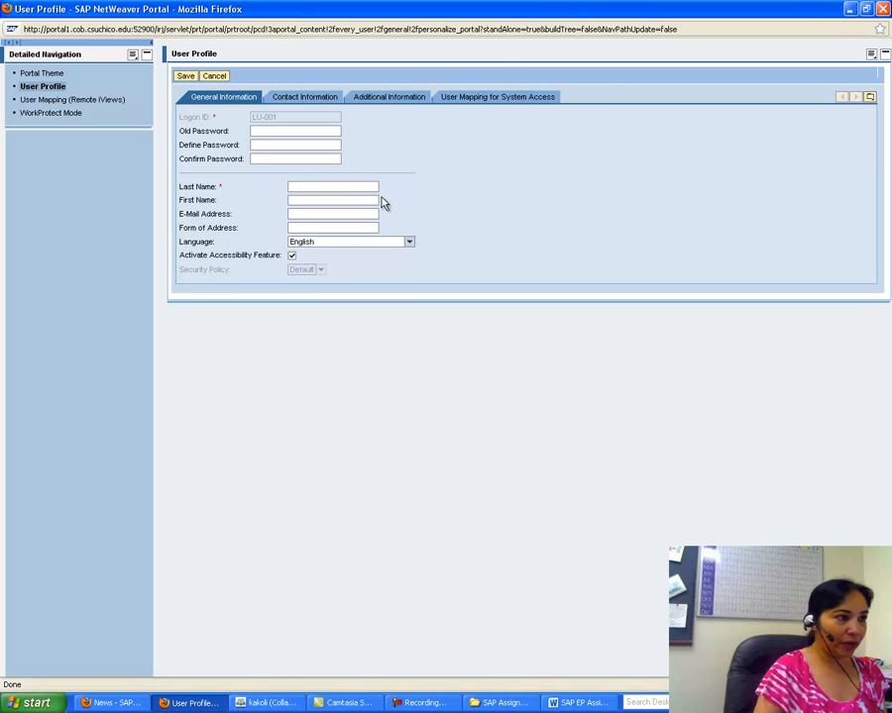
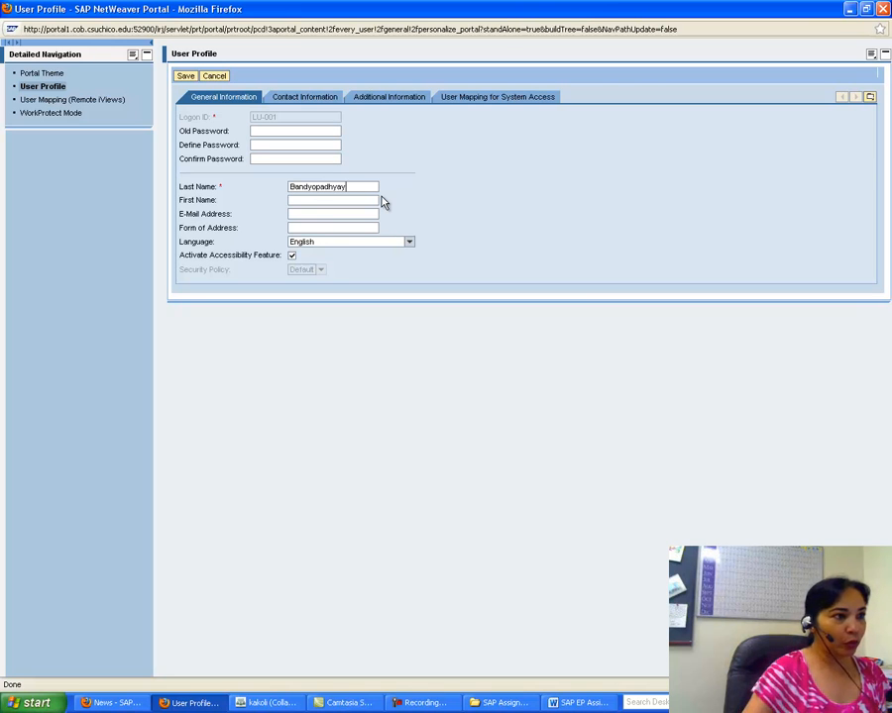
left_click(294, 201)
Step: Enter the user's e-mail address and form of address, capitalizing the second word
key("Tab")
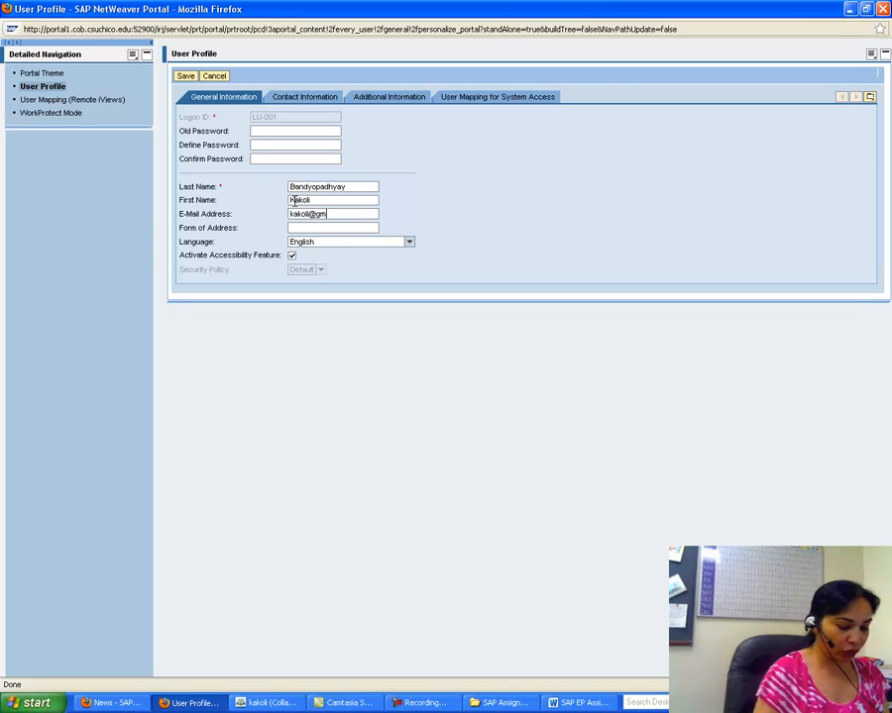
left_click(344, 227)
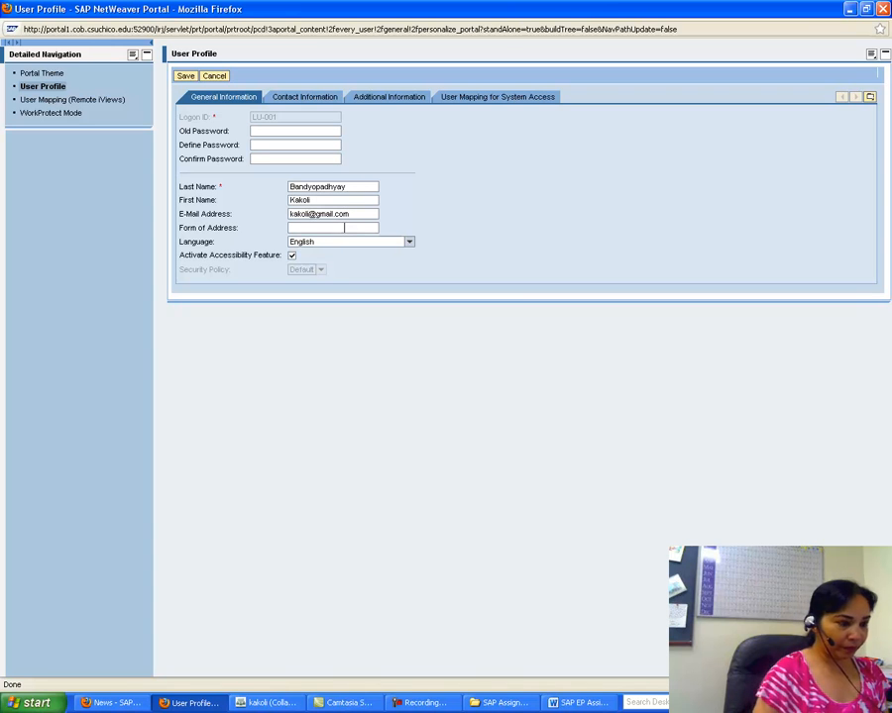
type("Barring")
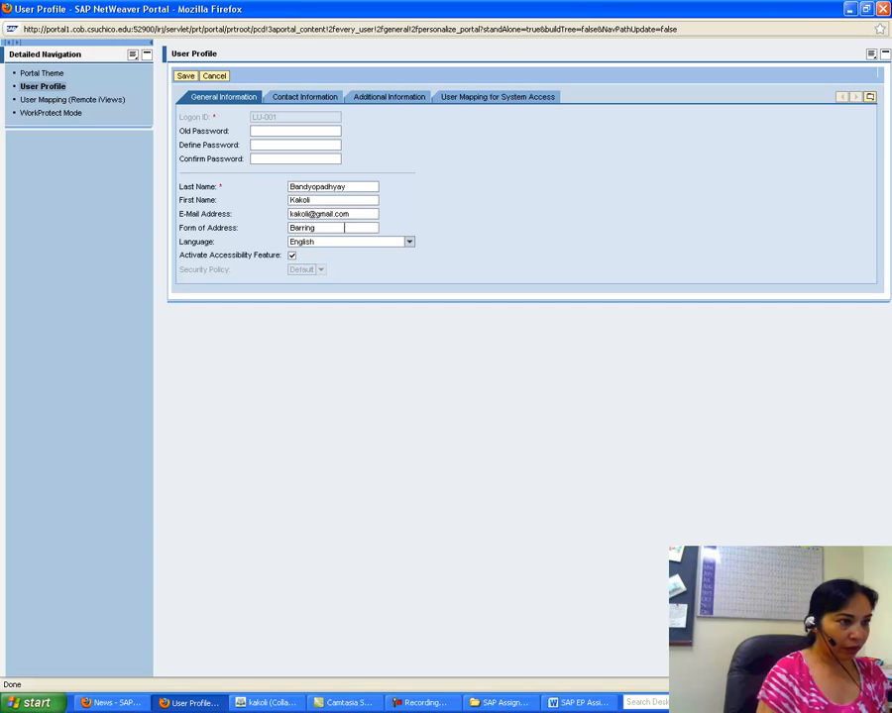
type("ton heights")
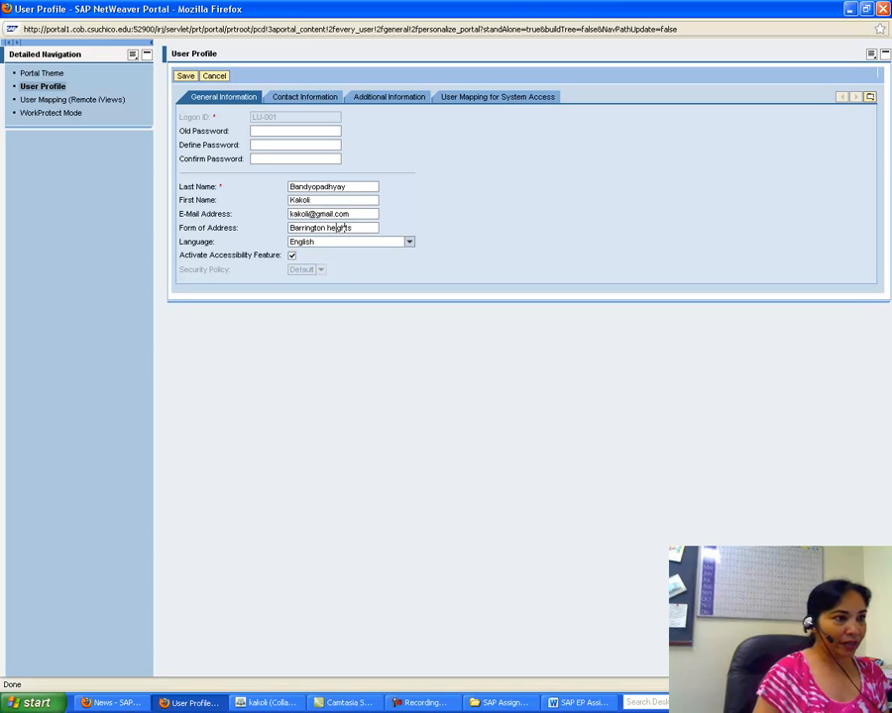
left_click(330, 228)
key("BackSpace")
type("H")
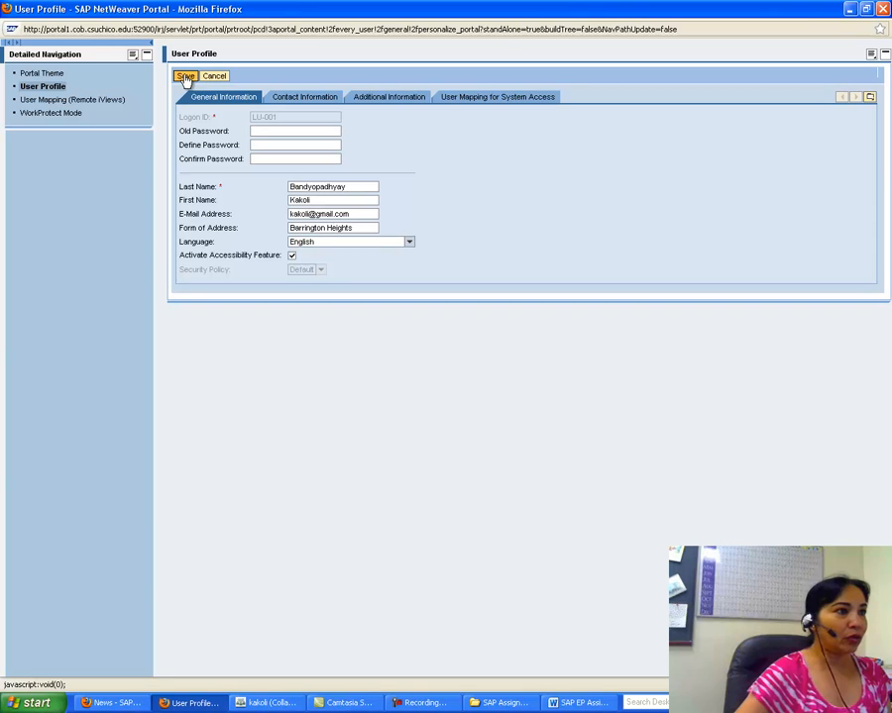
left_click(287, 102)
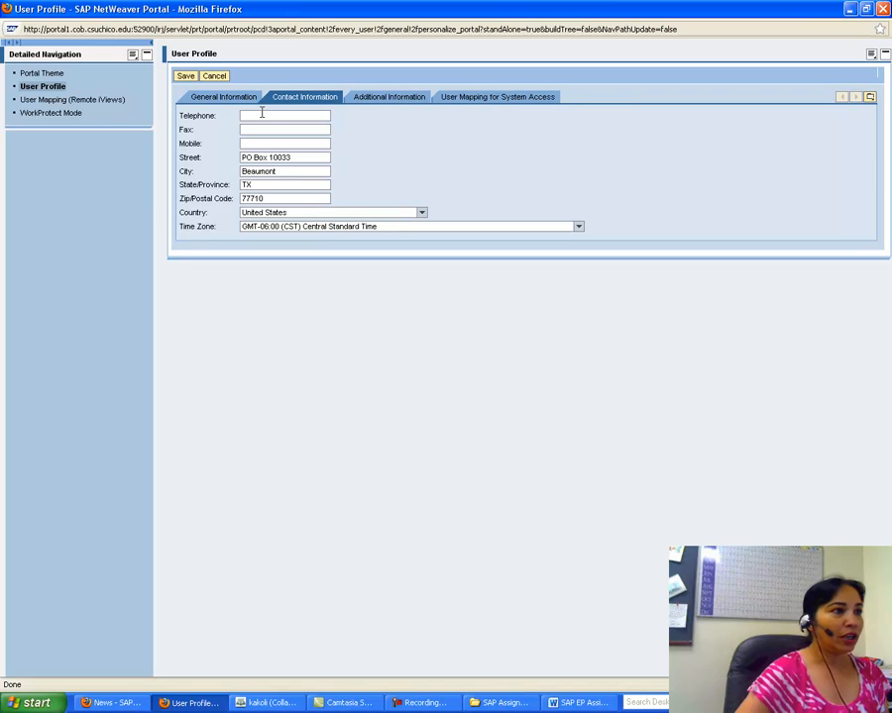
Step: Enter the user's telephone, fax and mobile numbers in Contact Information
left_click(261, 115)
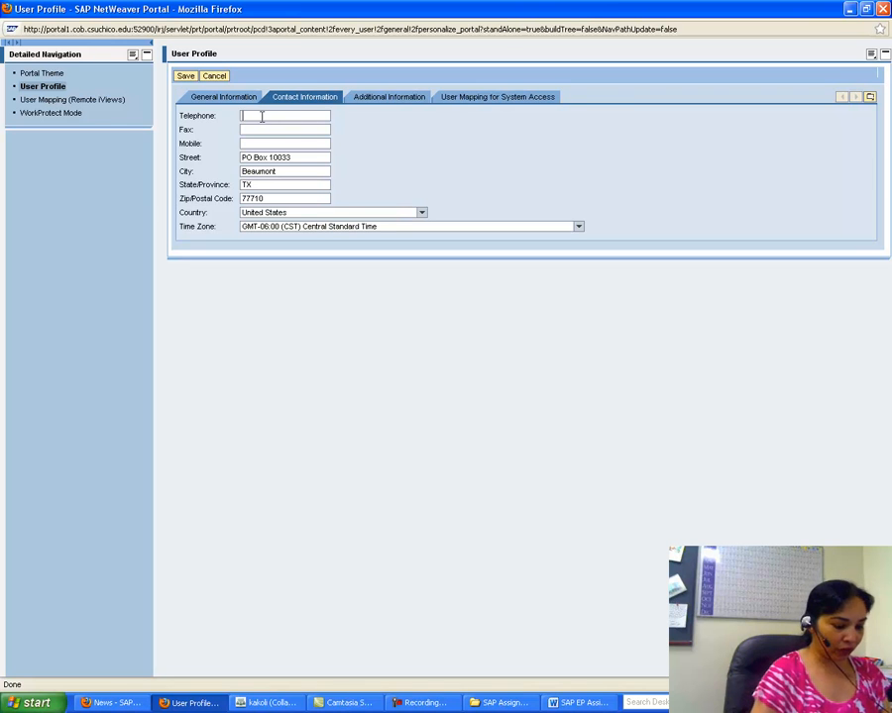
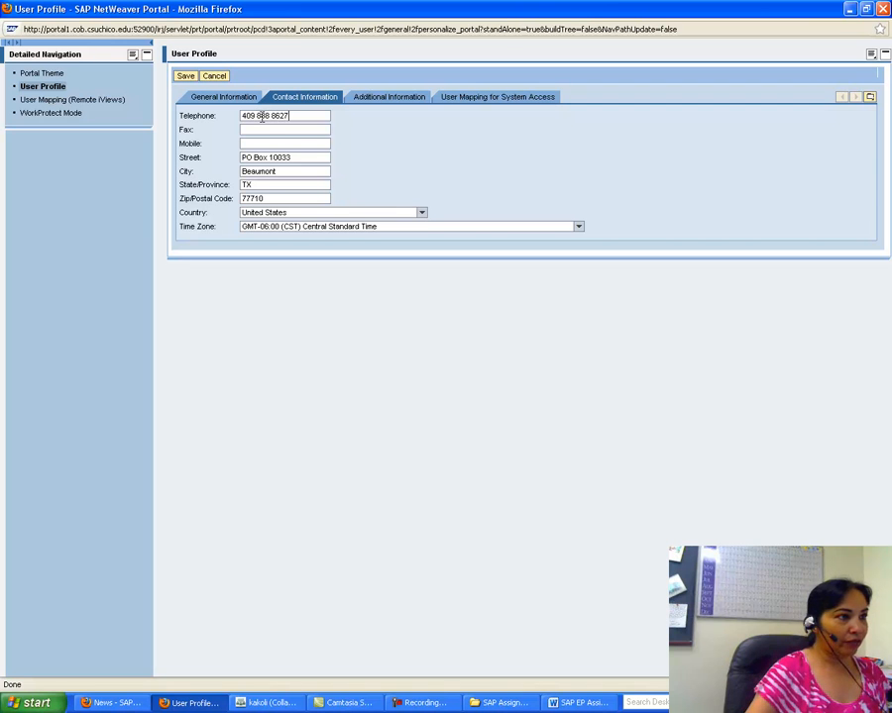
left_click(250, 129)
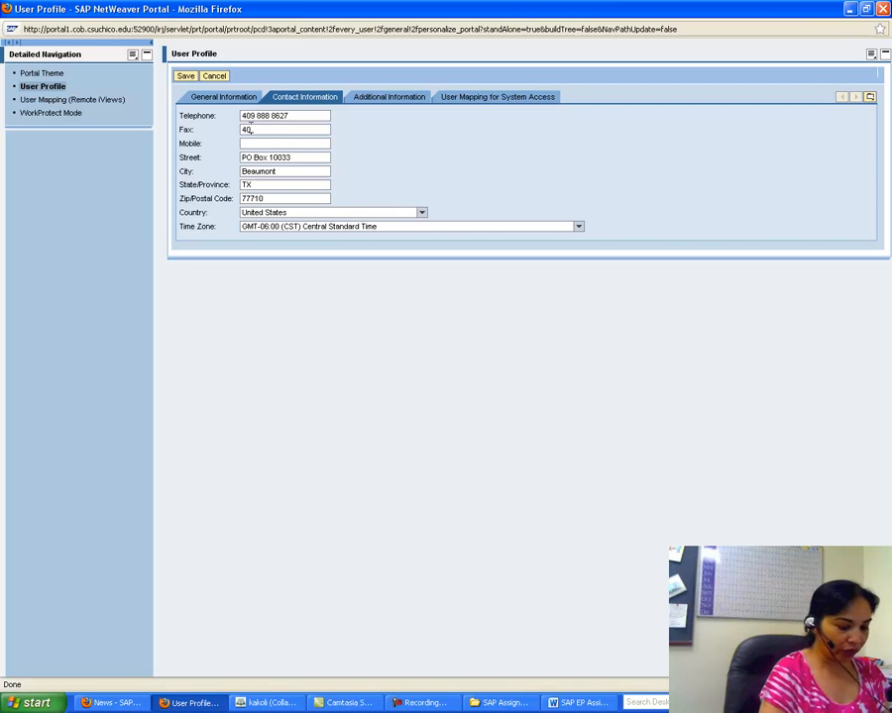
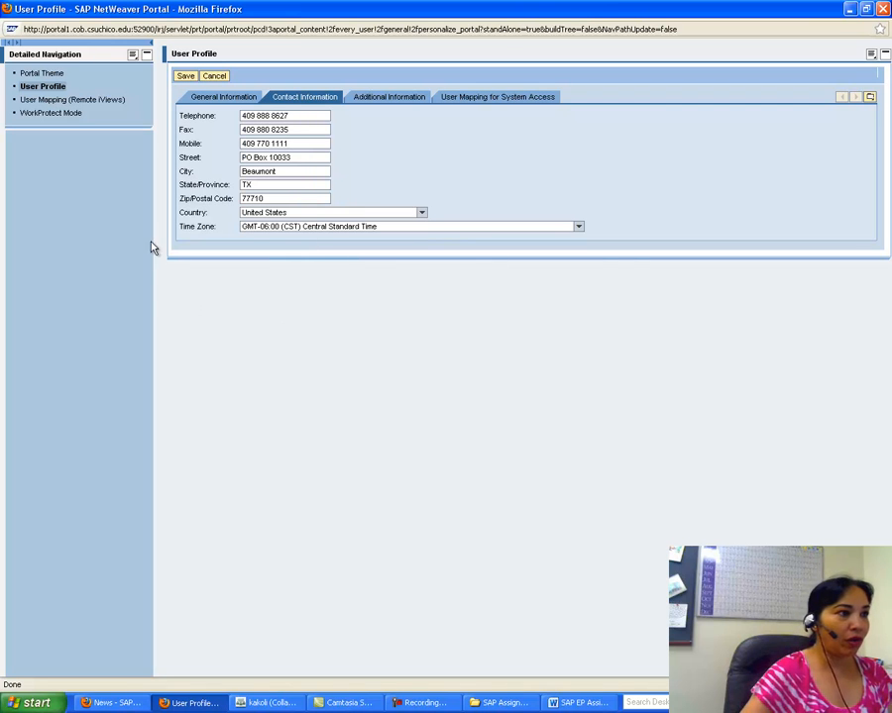
Step: Set Position to 'Chair and ProfessorS' and Department to 'ISA' under Additional Information
left_click(385, 97)
left_click(261, 130)
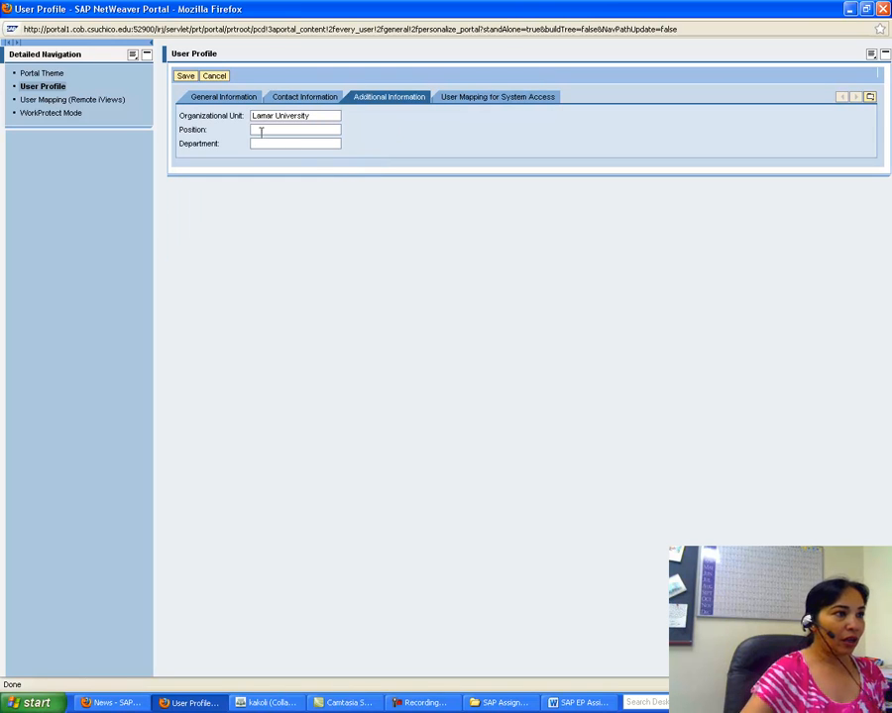
type("C")
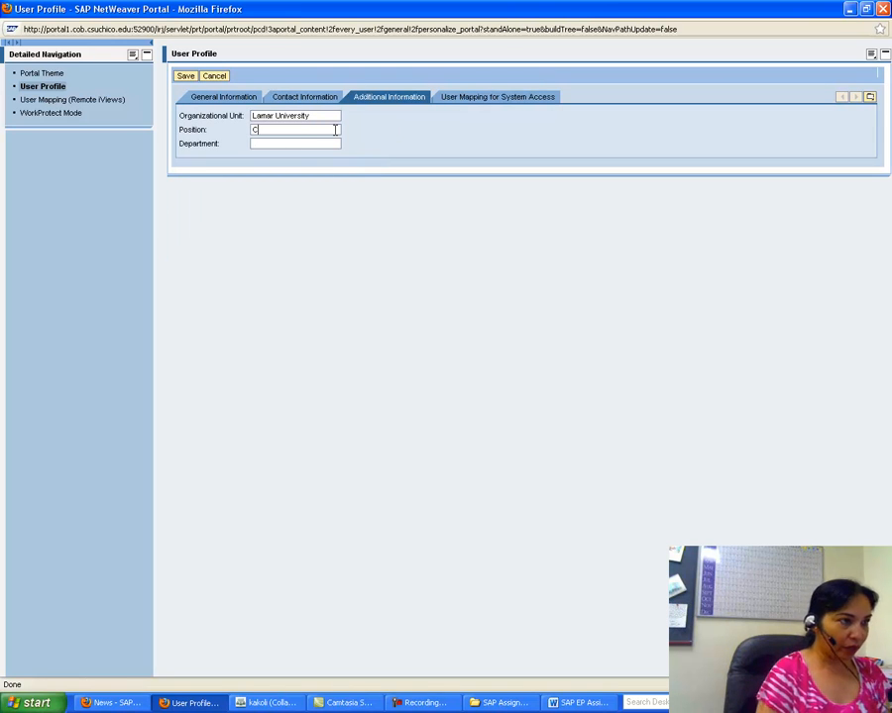
type("hair and Professor")
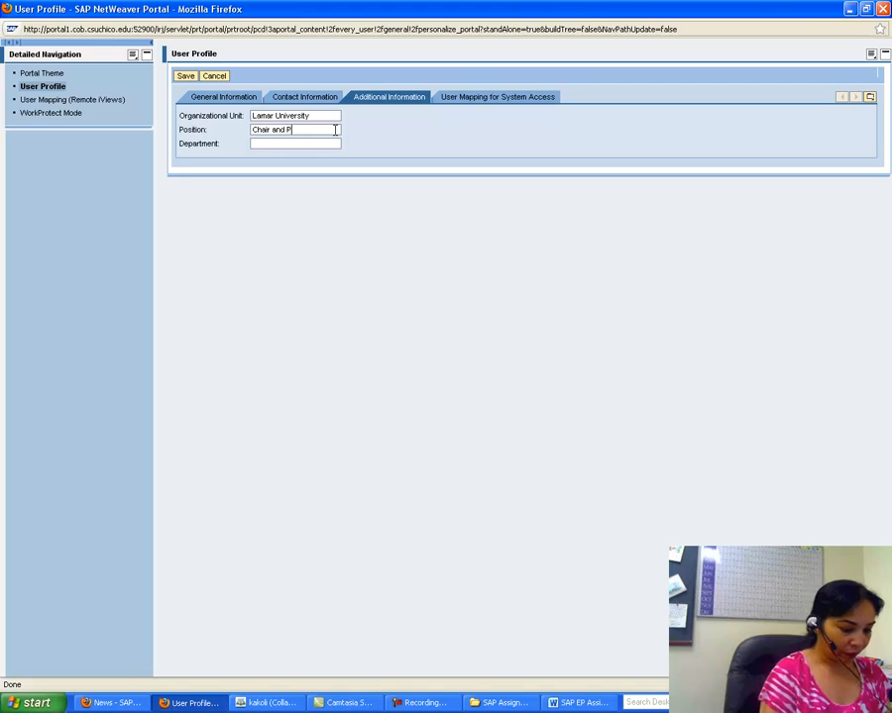
type("S")
left_click(298, 145)
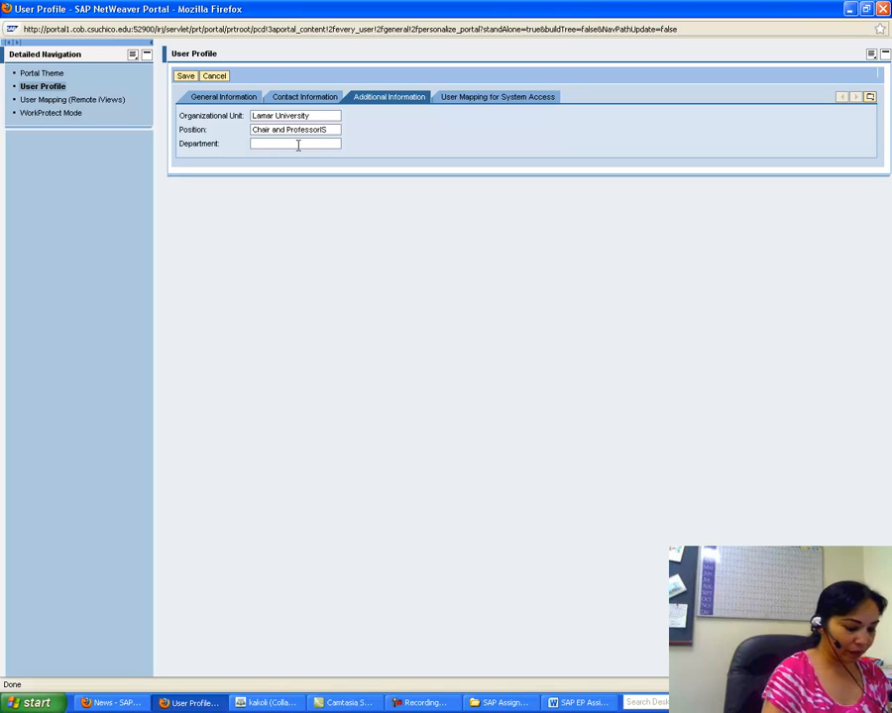
type("ISA")
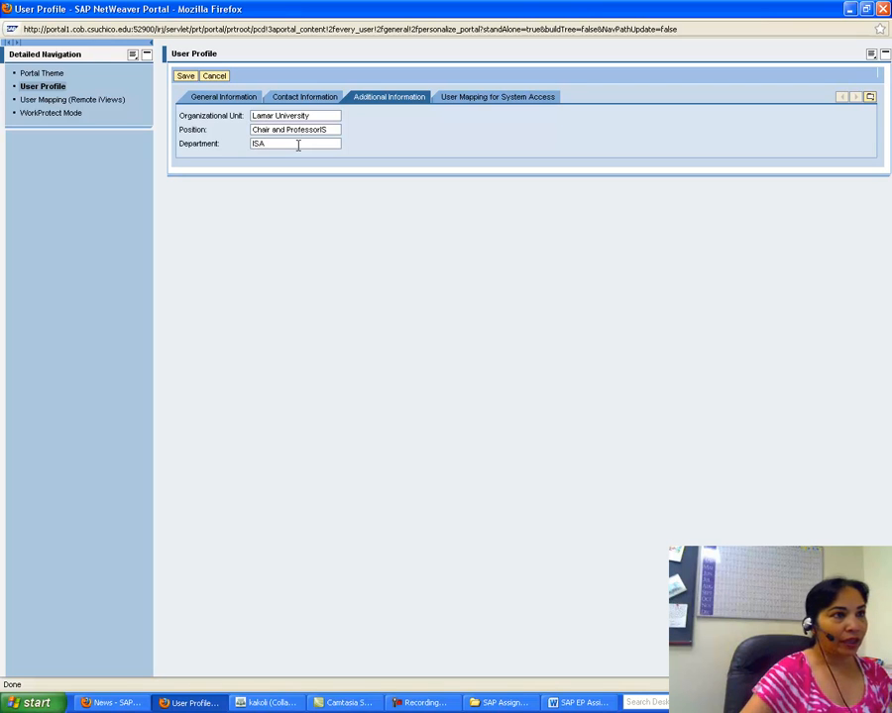
Step: Map the profile to system BRICLNT105 with the mapped user ID and password, and save the profile
left_click(457, 96)
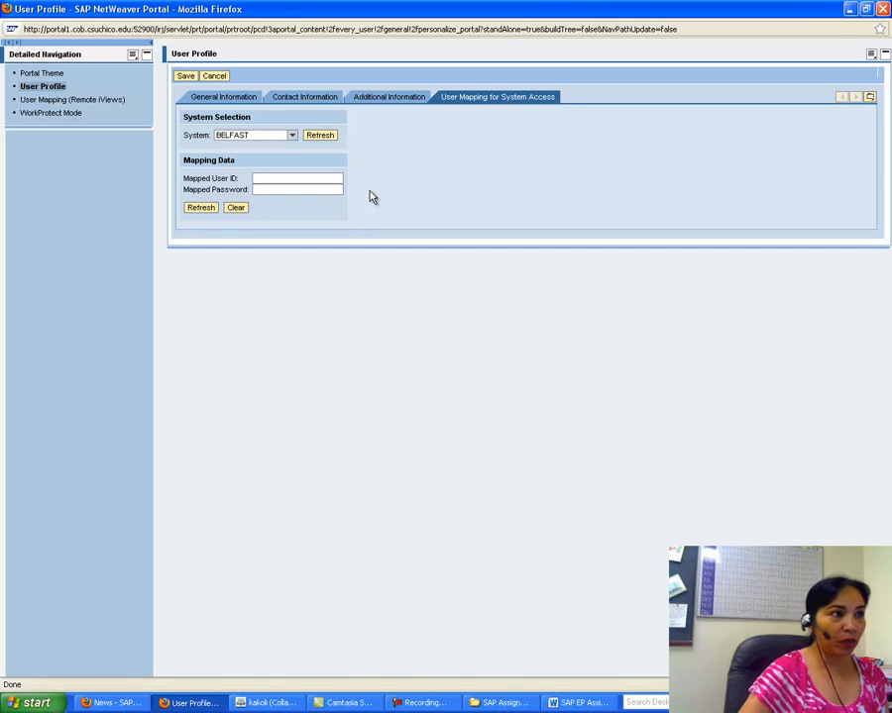
left_click(293, 136)
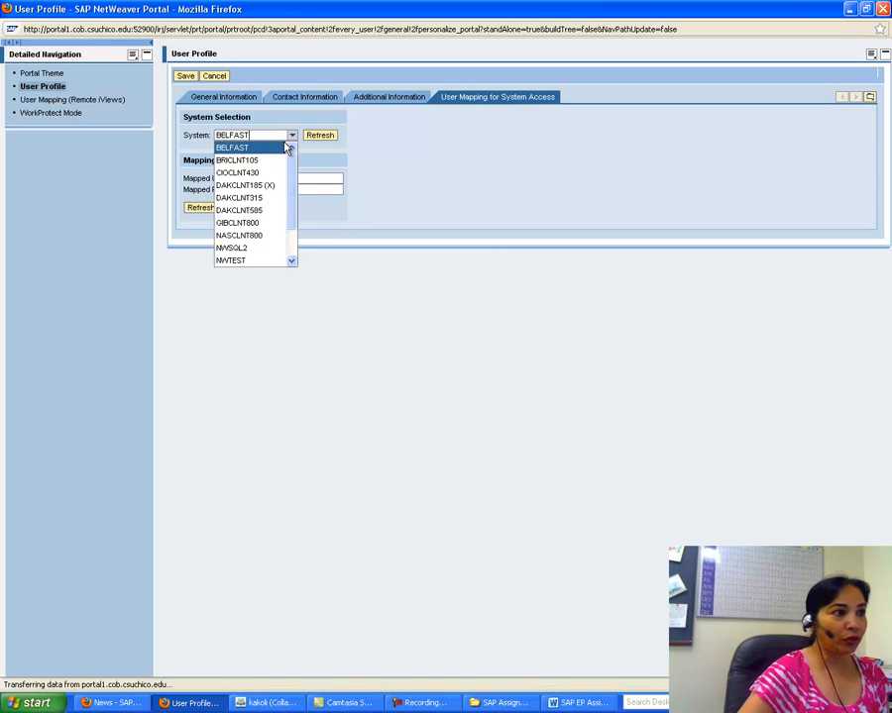
left_click(239, 160)
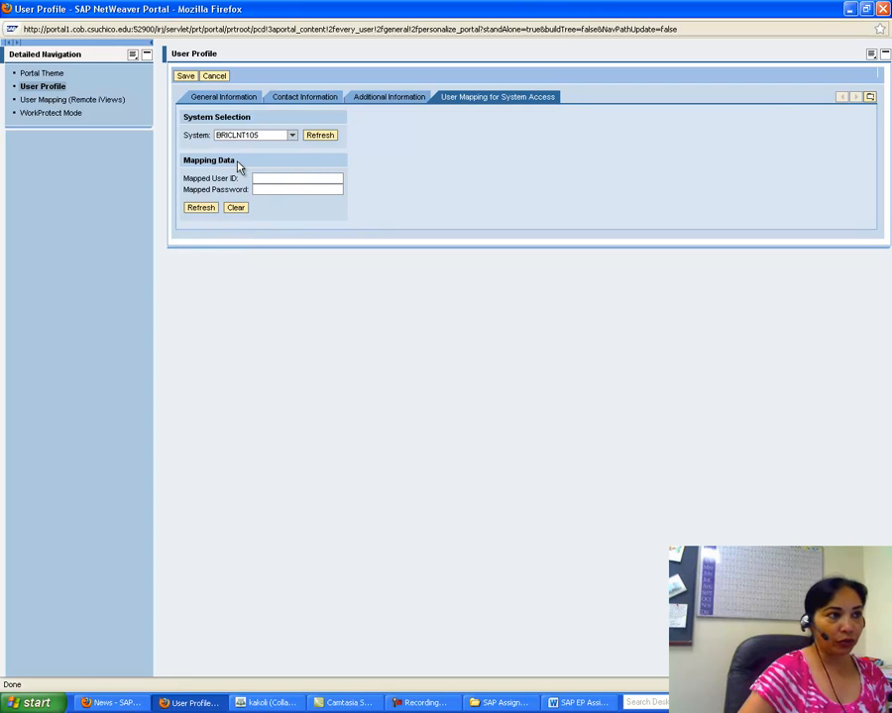
left_click(267, 179)
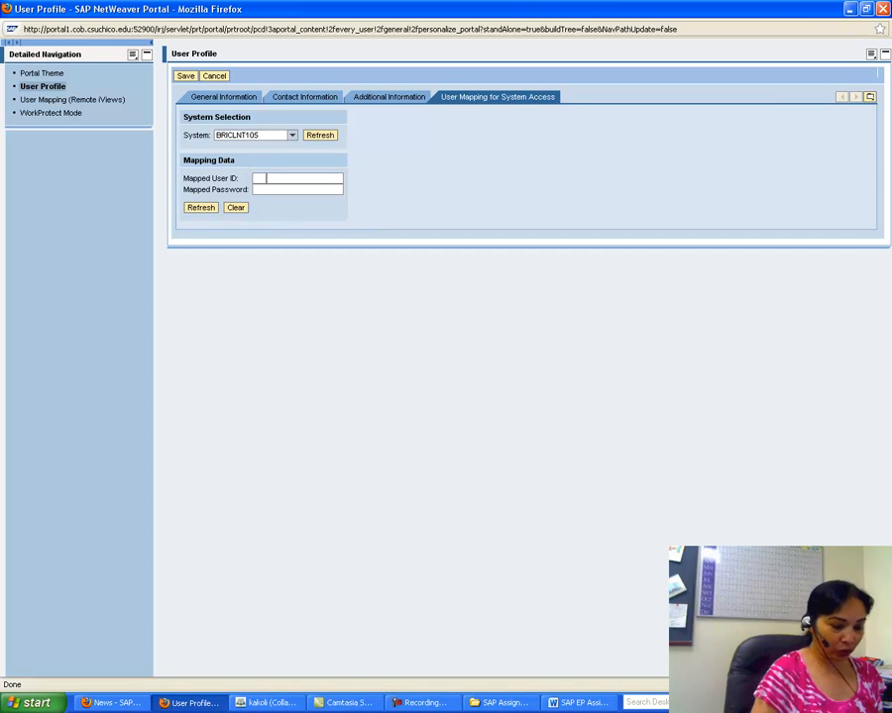
type("iu-001")
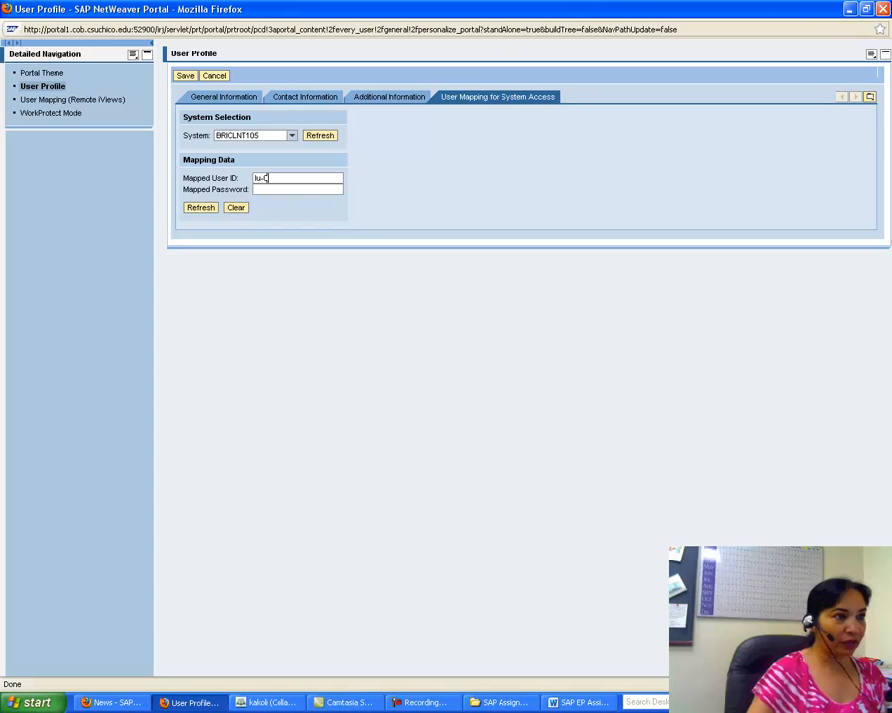
left_click(275, 189)
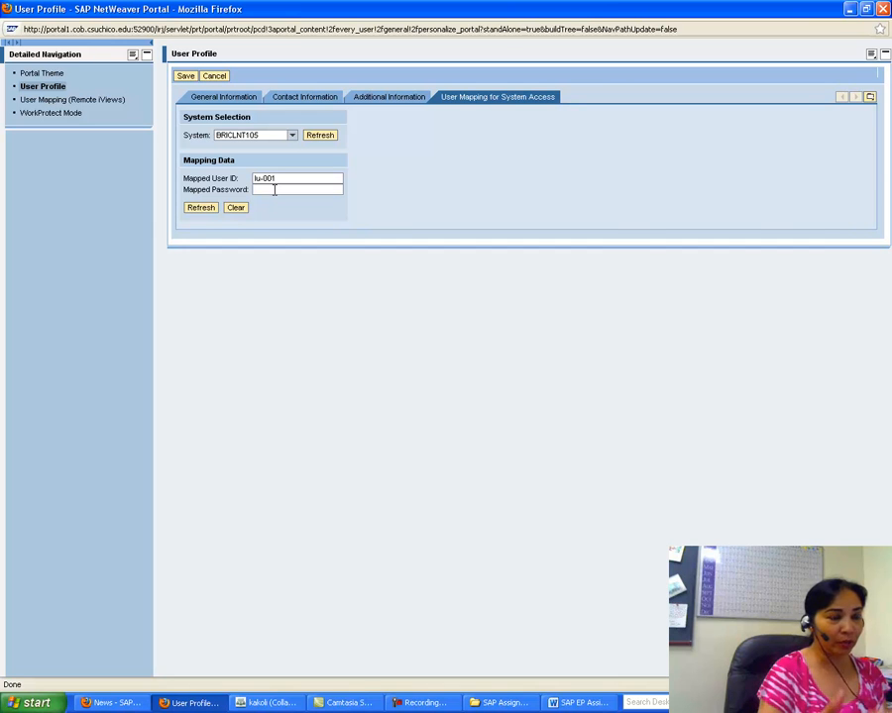
type("********")
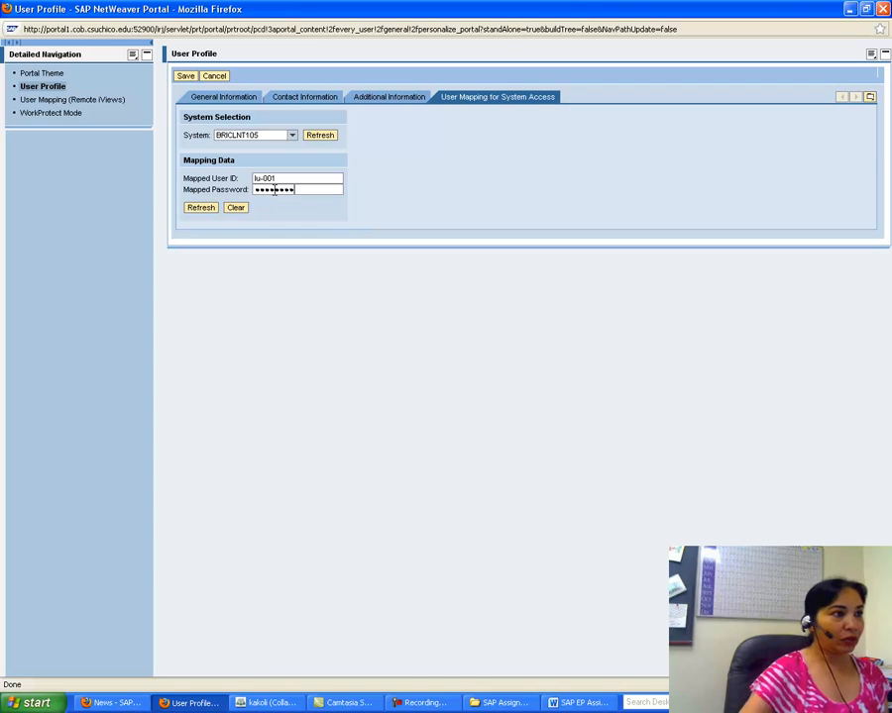
left_click(184, 78)
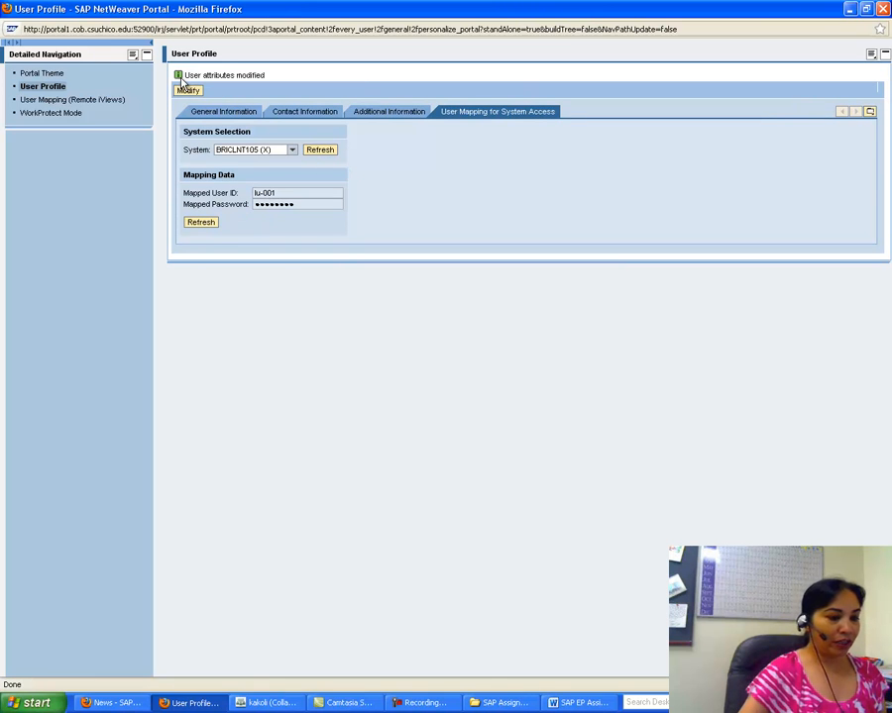
left_click(578, 704)
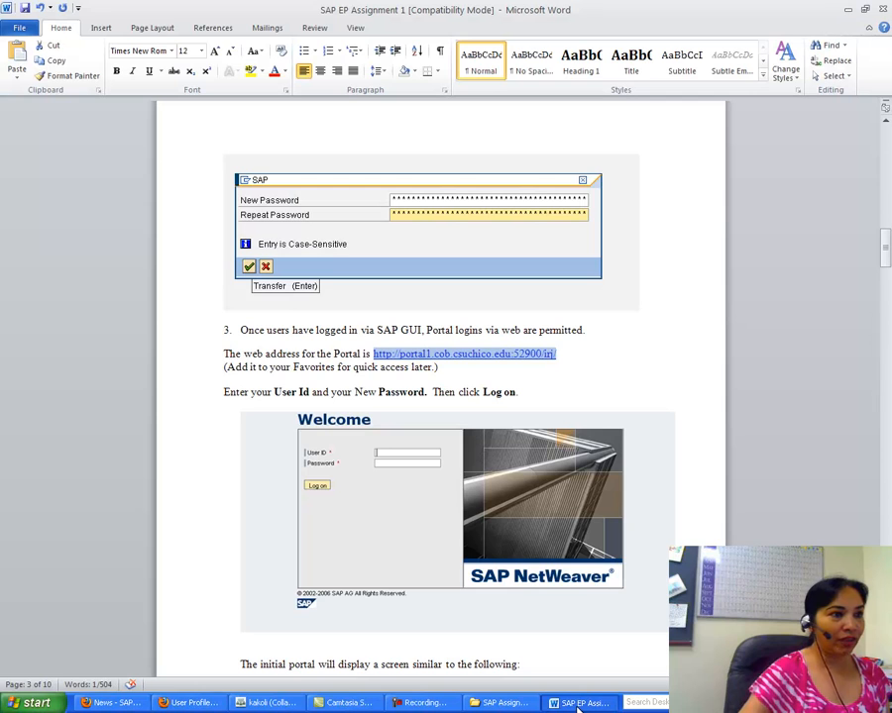
Step: Scroll through the assignment document, then launch Microsoft Word 2010 with a blank document
left_click_drag(888, 253, 888, 155)
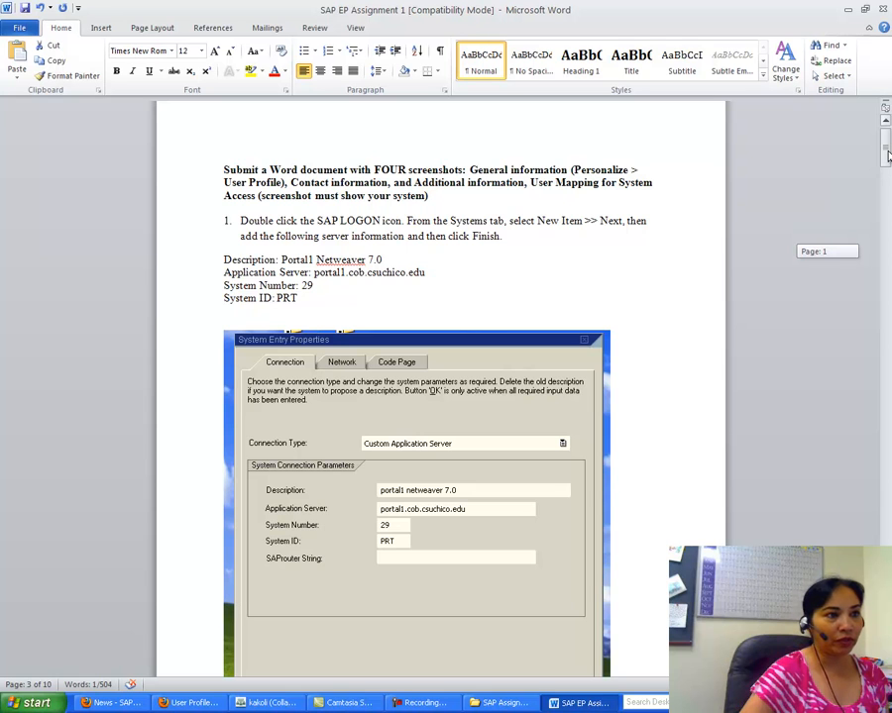
left_click_drag(888, 156, 887, 502)
left_click(37, 703)
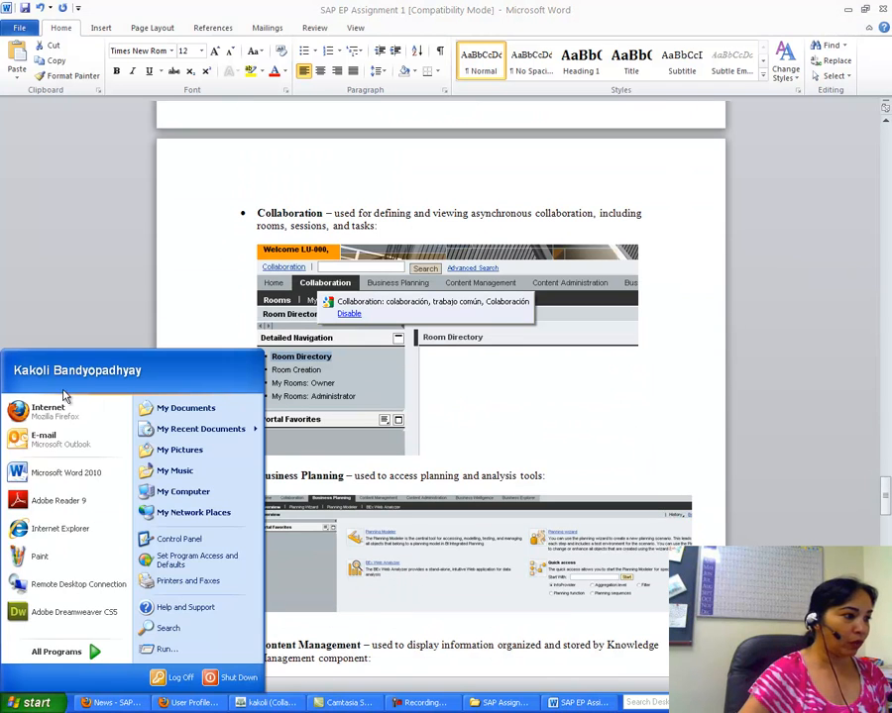
left_click(59, 473)
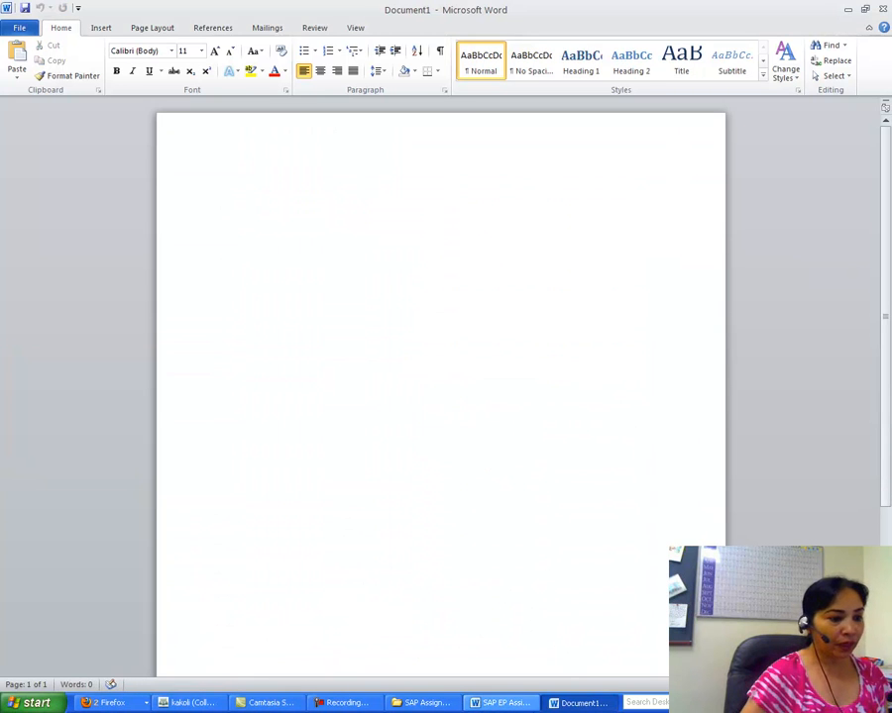
Step: Paste the General Information screenshot into Document1 and add numbered items 1. and 2
left_click(112, 702)
left_click(113, 666)
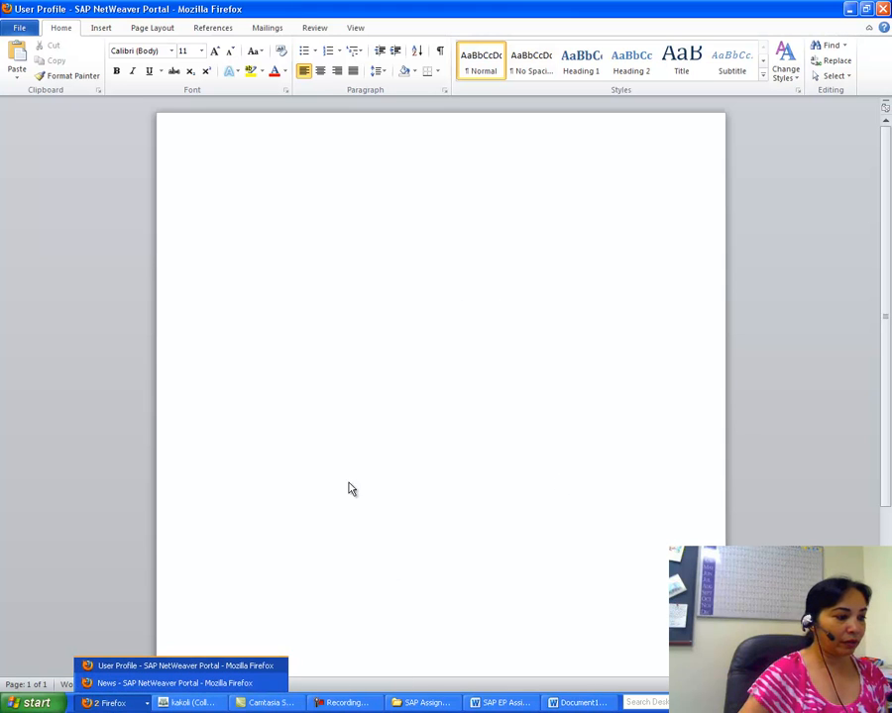
left_click(116, 666)
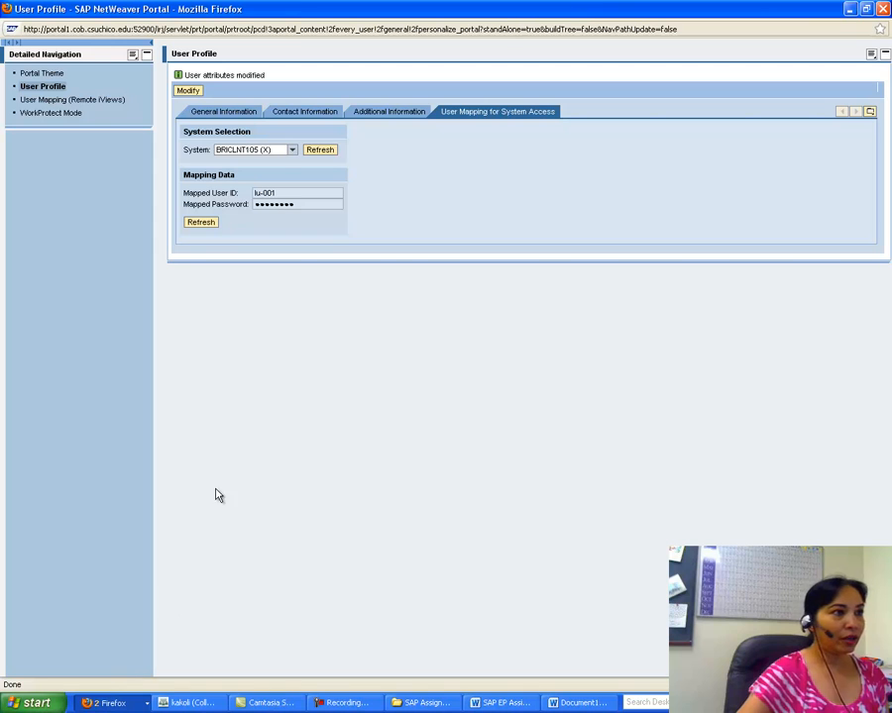
left_click(223, 114)
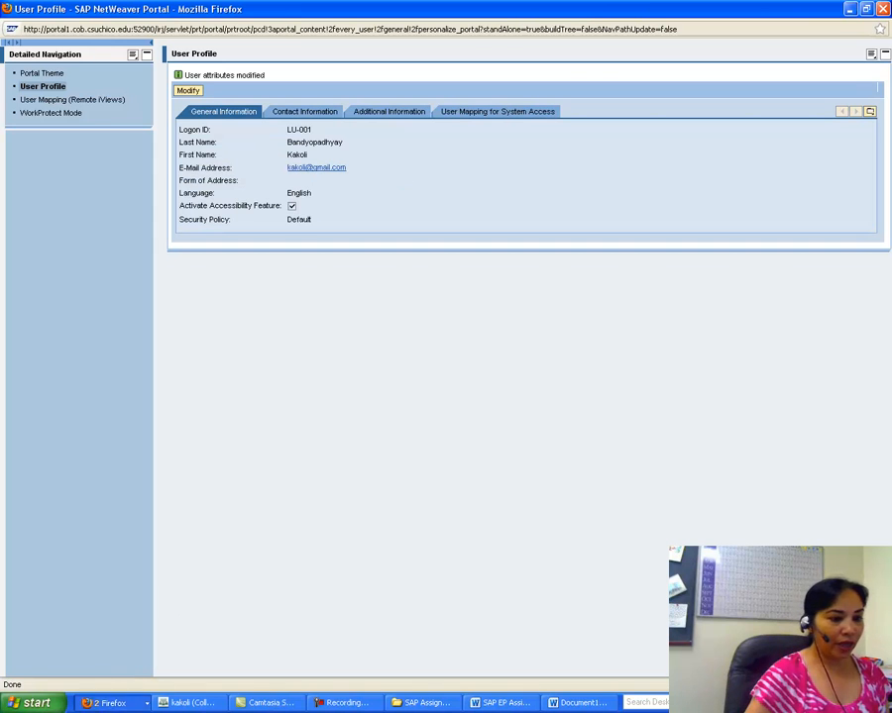
left_click(579, 703)
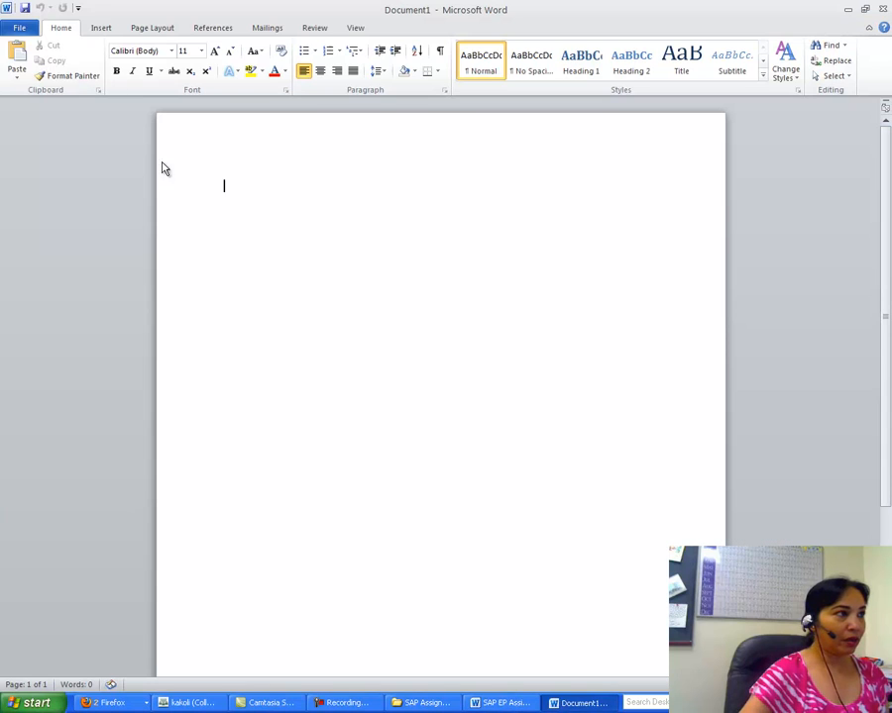
left_click(16, 54)
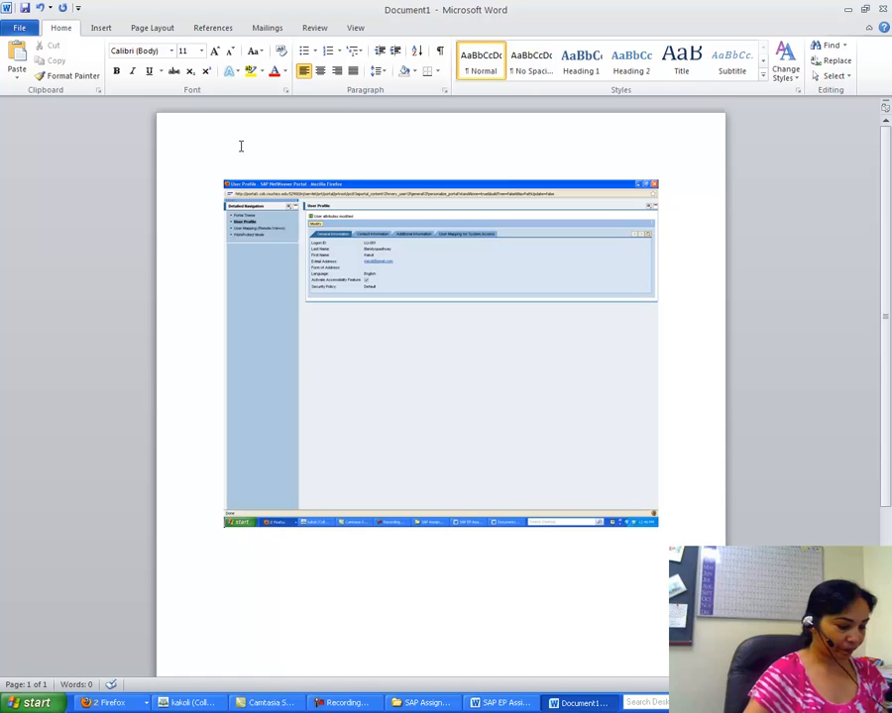
type("1.")
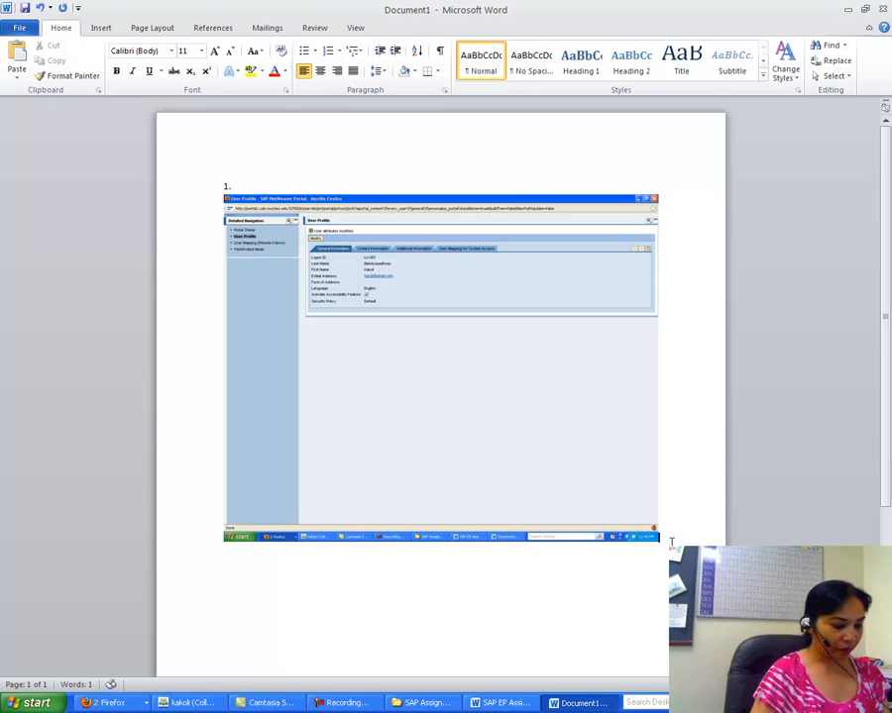
type(" 2.")
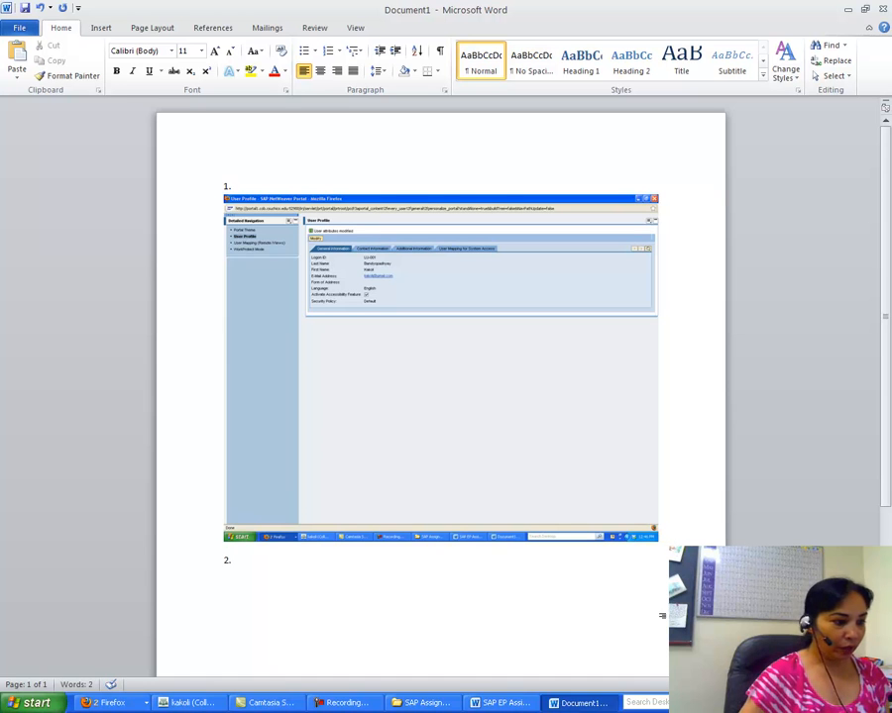
Step: Paste the Contact Information tab screenshot under item 2
left_click(107, 702)
left_click(120, 664)
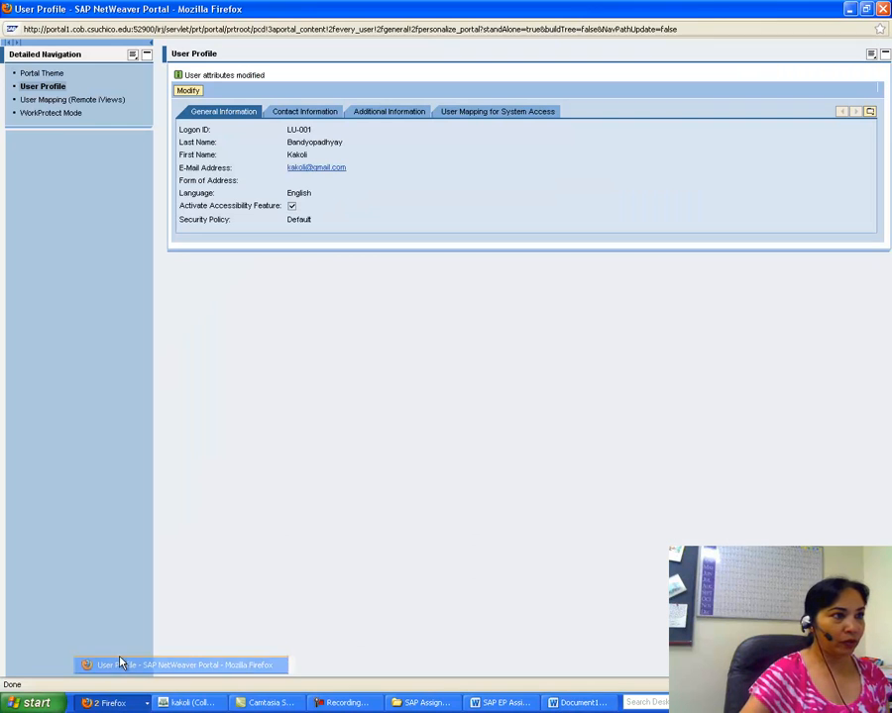
left_click(303, 114)
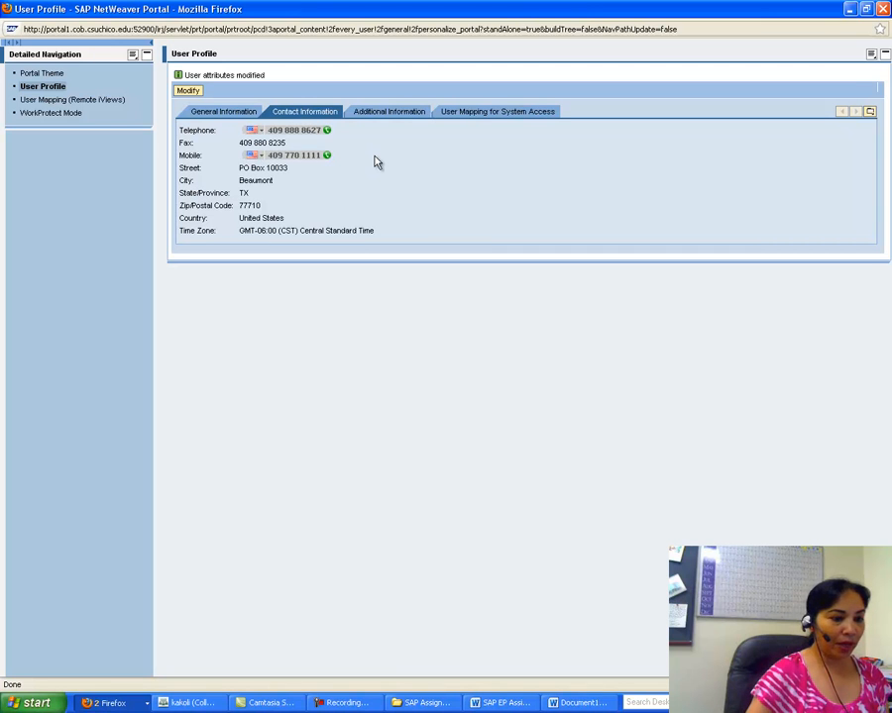
left_click(601, 703)
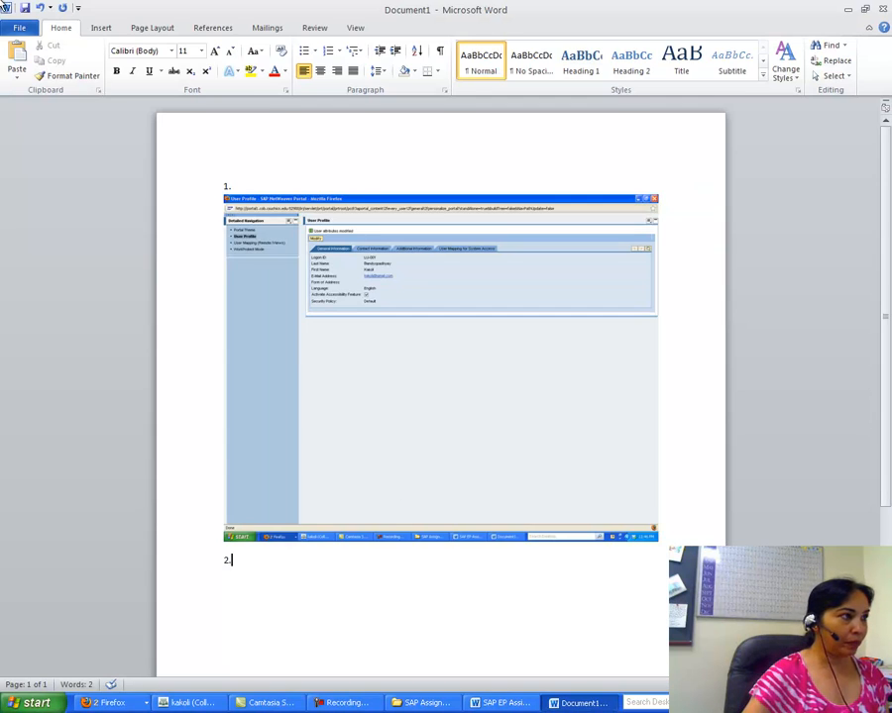
left_click(17, 59)
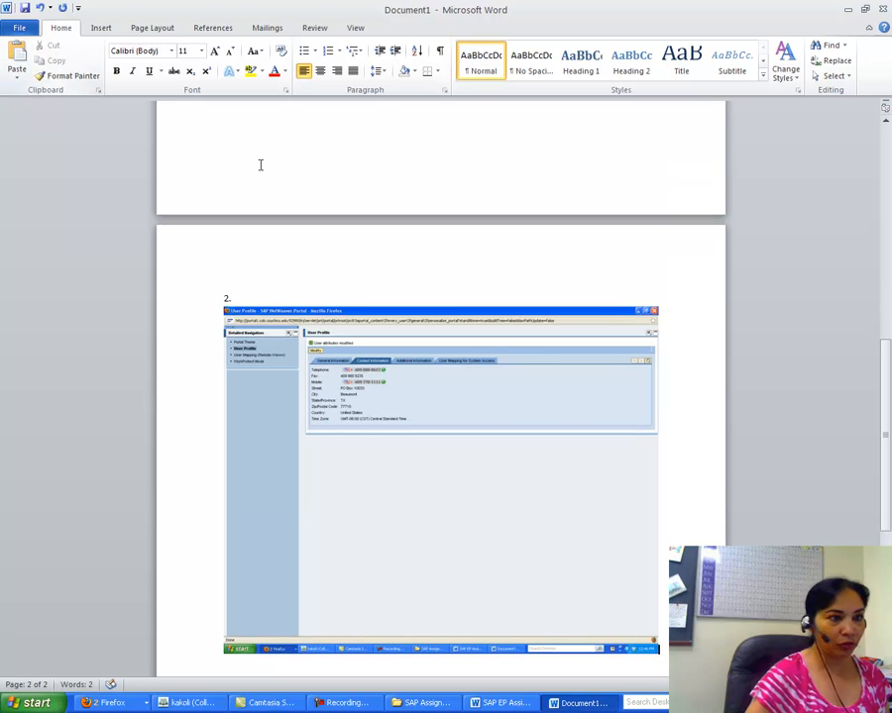
left_click_drag(886, 368, 886, 434)
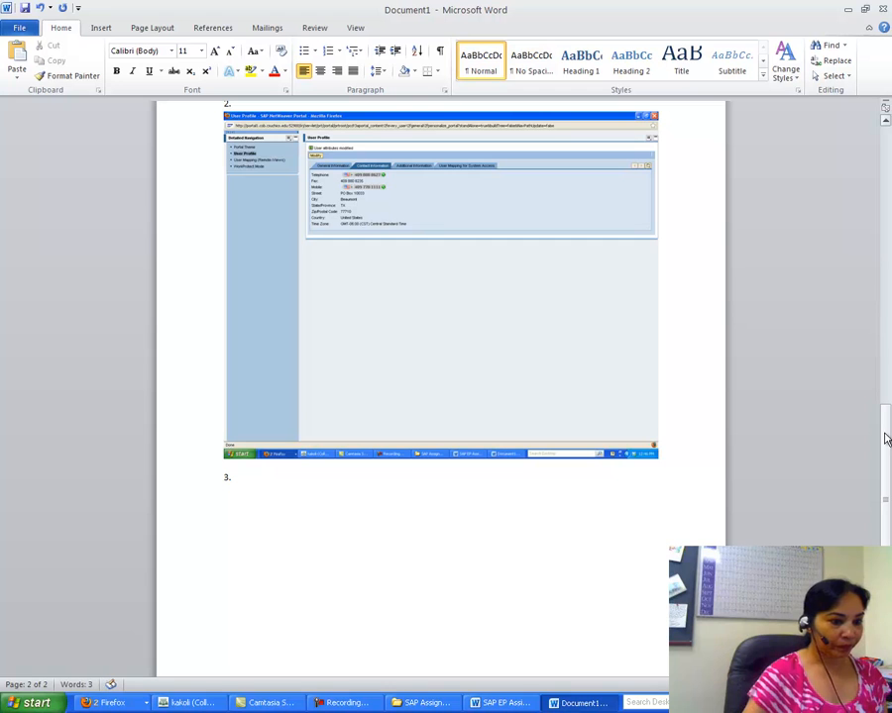
Step: Paste the Additional Information screenshot under item 3
left_click(143, 700)
left_click(133, 664)
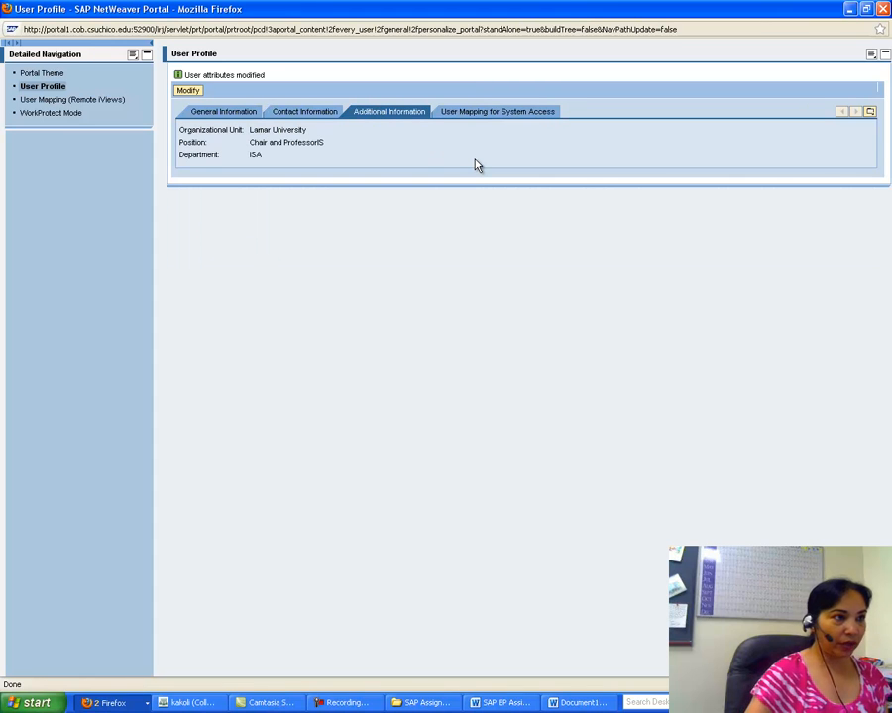
left_click(580, 703)
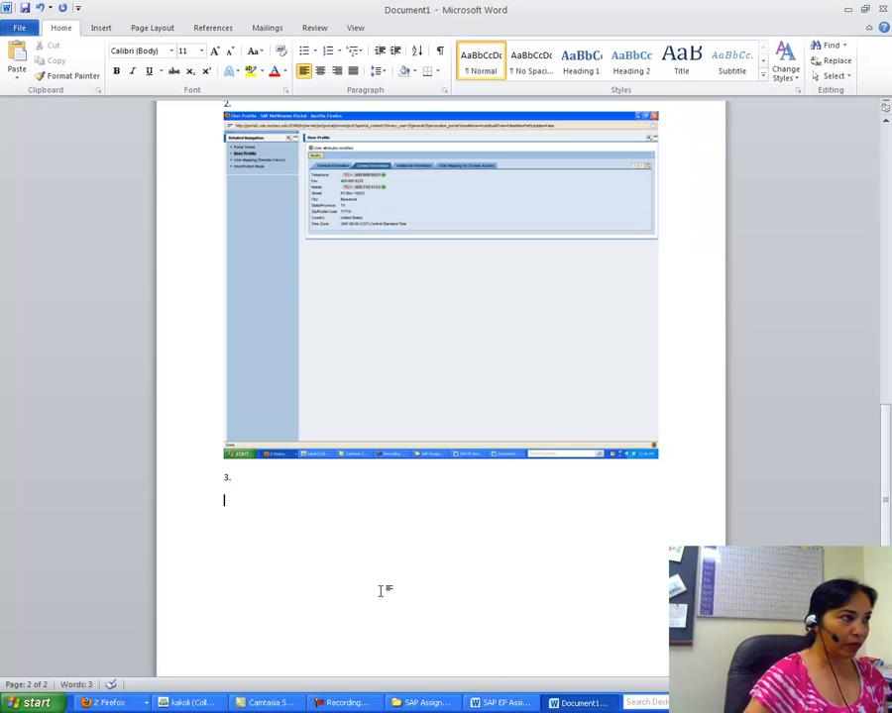
left_click(15, 53)
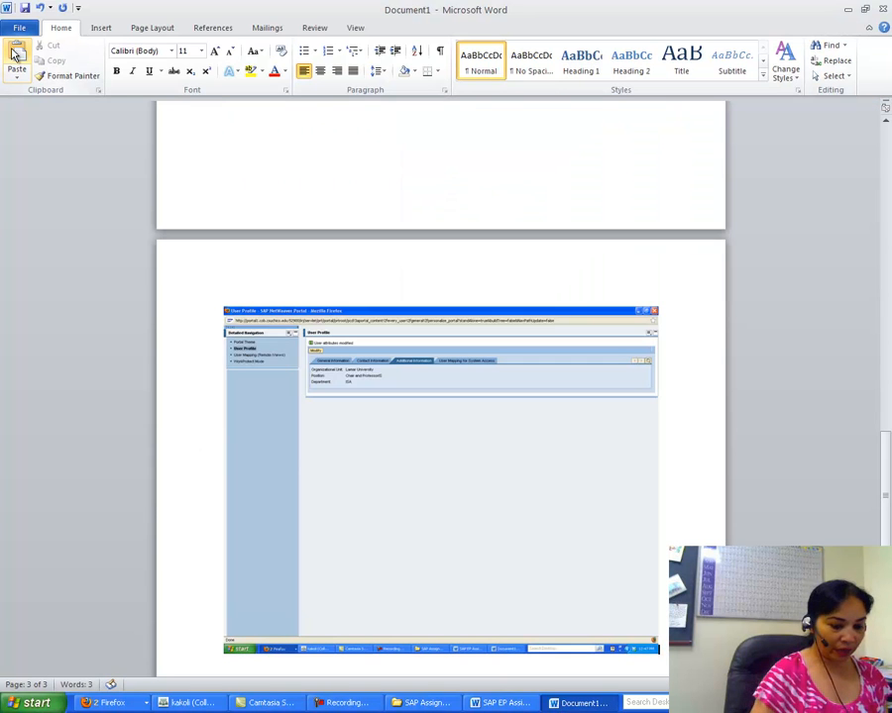
Step: Paste the User Mapping for System Access screenshot under item 4
left_click(104, 702)
left_click(186, 666)
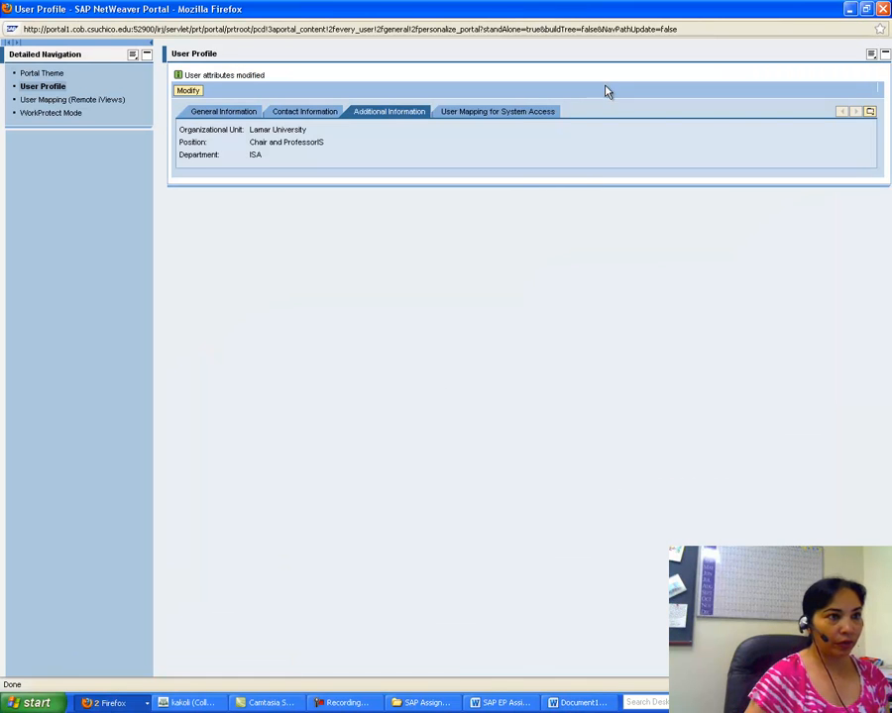
left_click(514, 123)
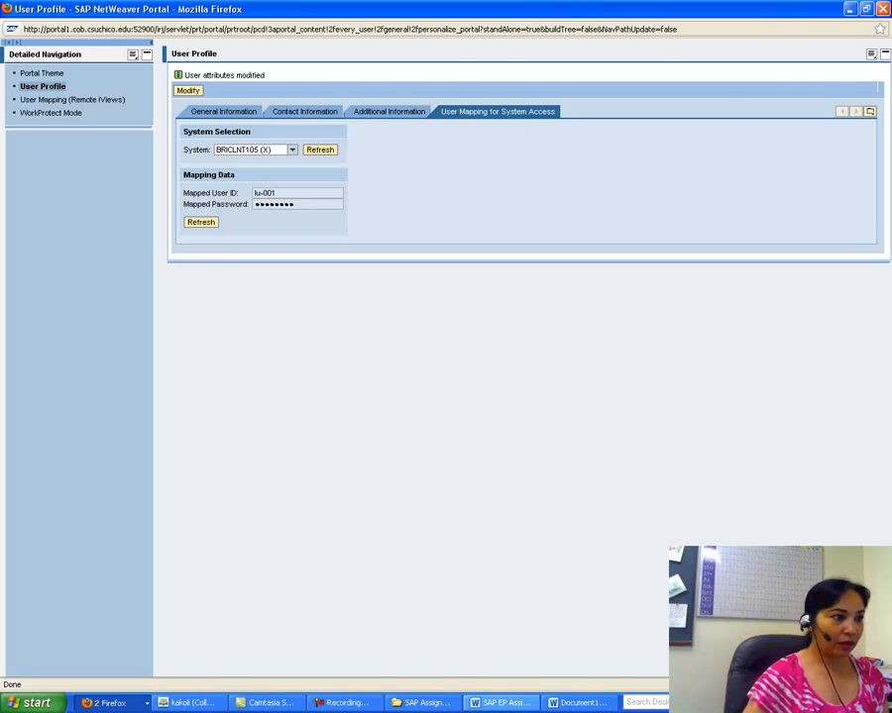
left_click(577, 701)
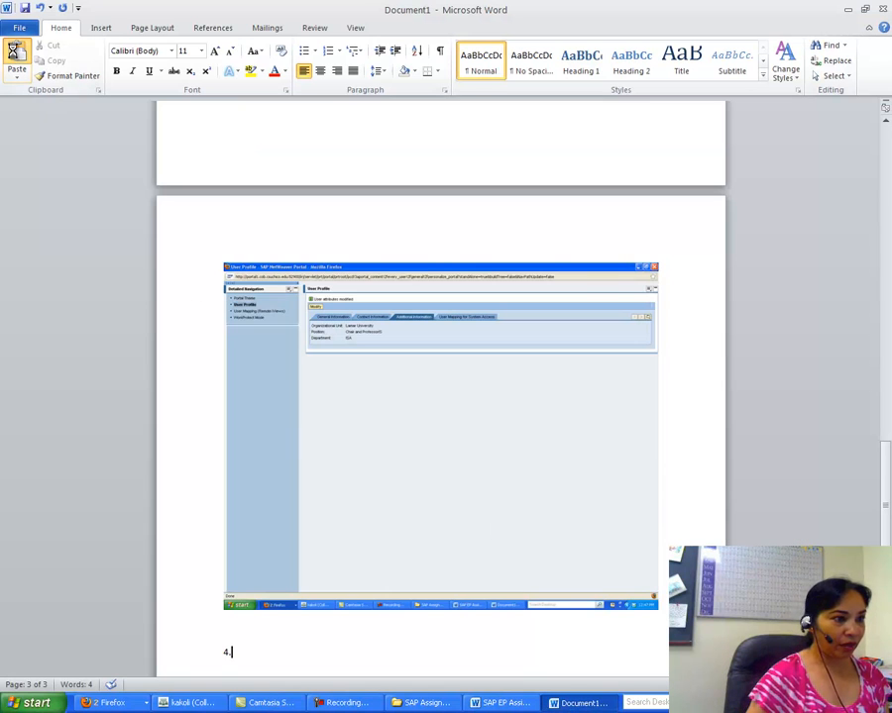
left_click(16, 54)
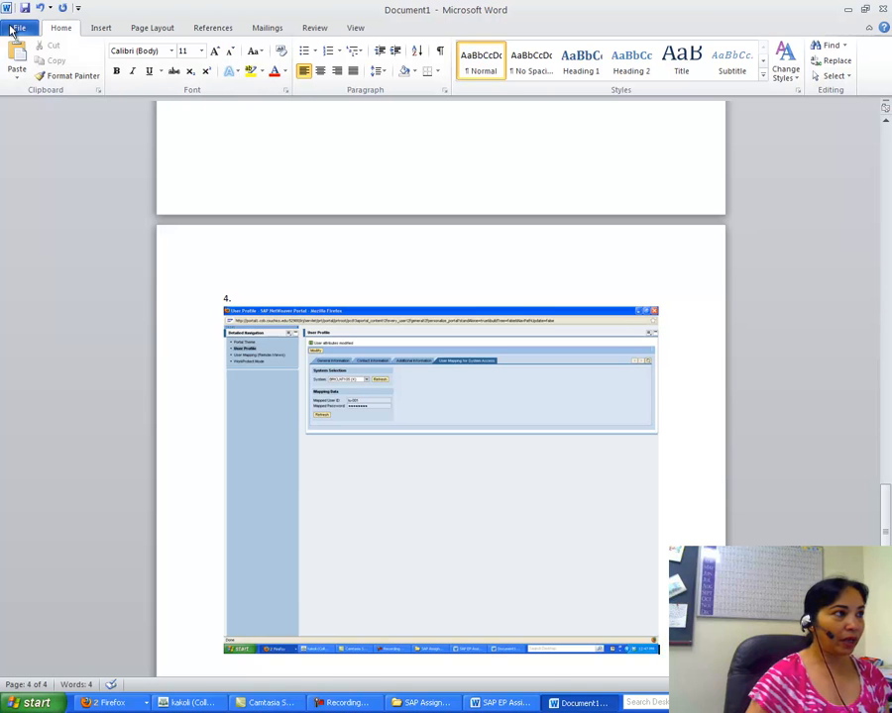
Step: Save the document as 'SAP A1 Key' in the Desktop folder misy 5350 summer 2012
left_click(12, 27)
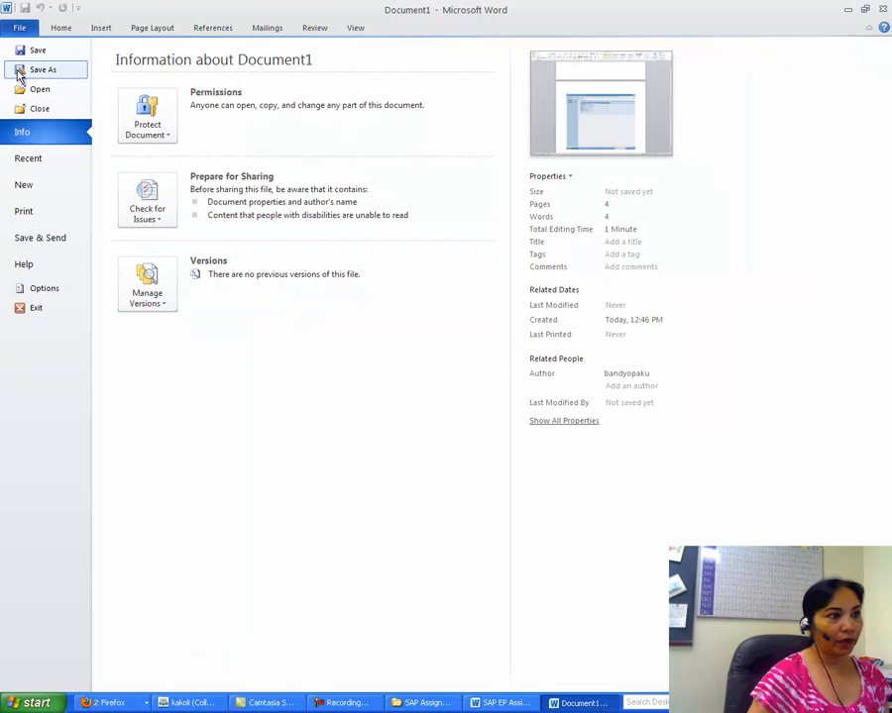
left_click(17, 75)
left_click(203, 265)
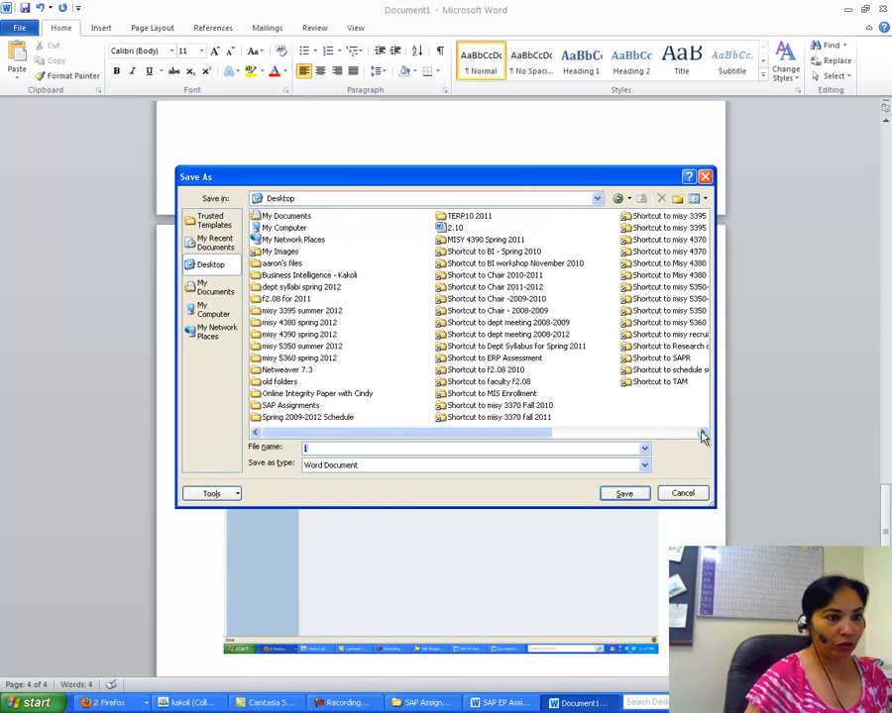
left_click(701, 434)
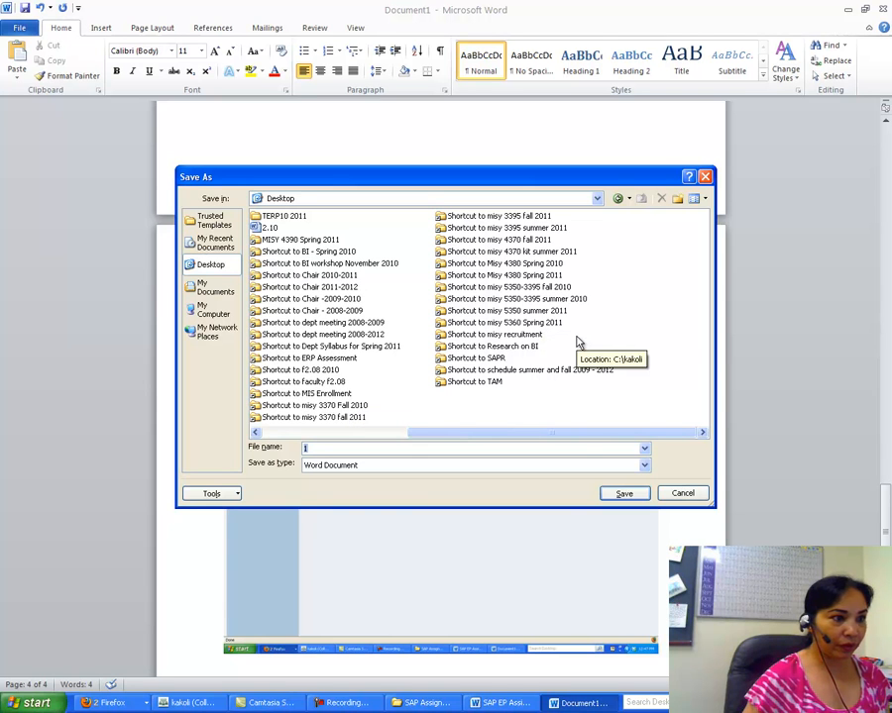
left_click_drag(378, 432, 296, 432)
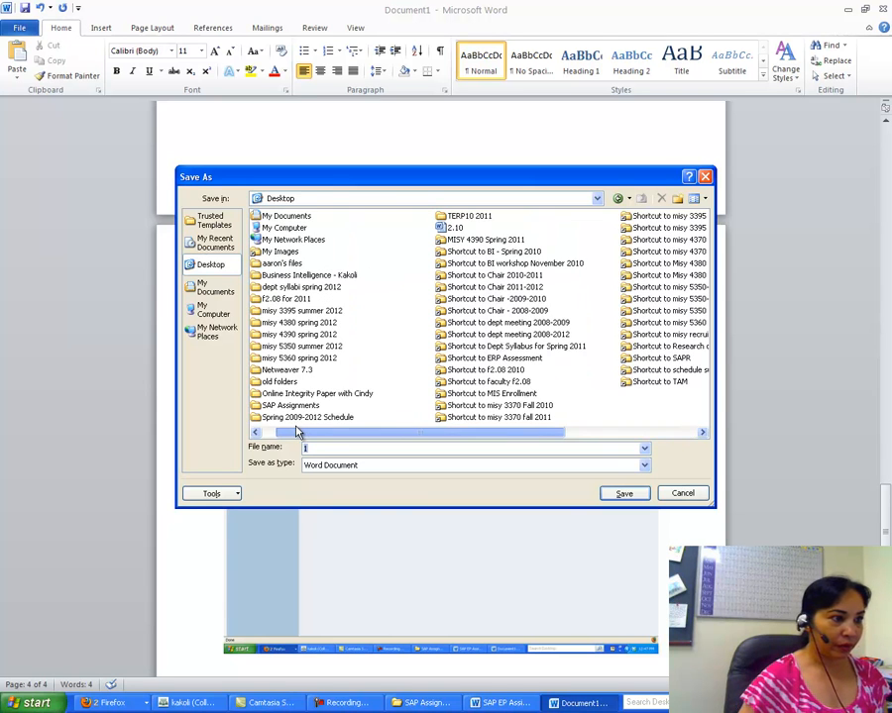
double_click(316, 348)
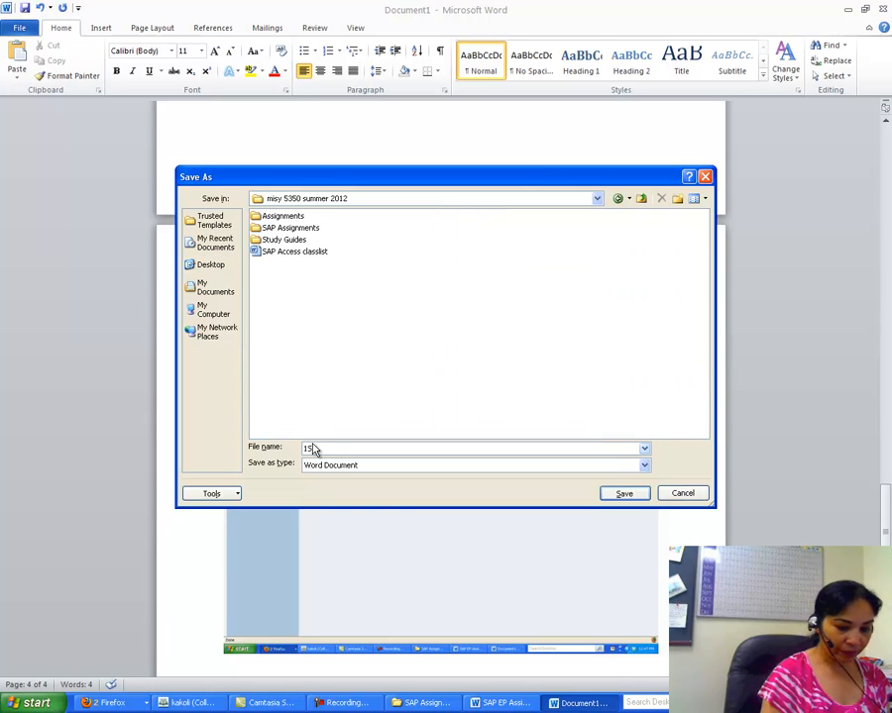
key("BackSpace")
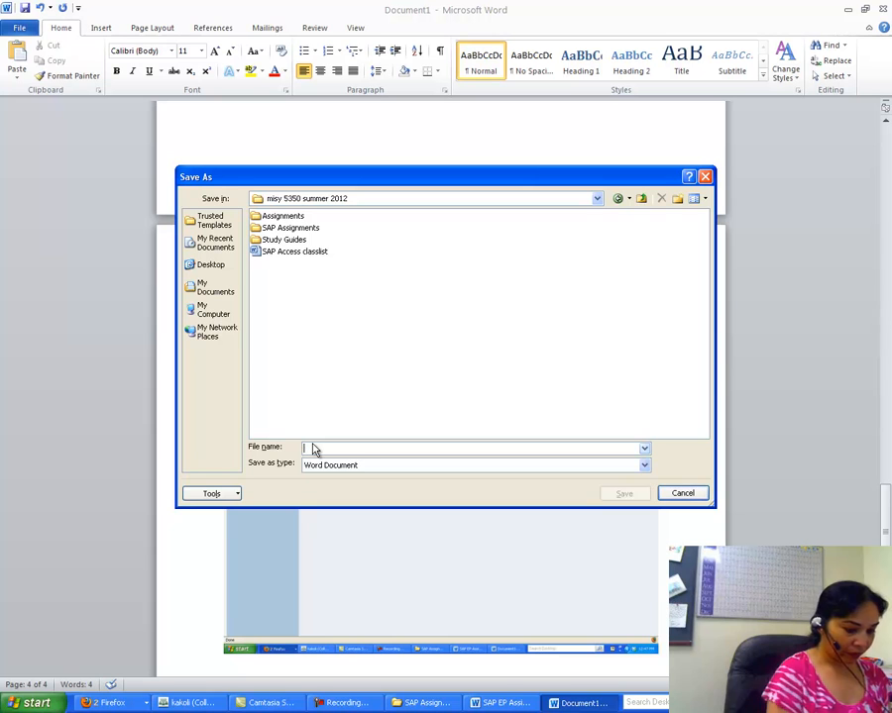
type("SAP A1 Key")
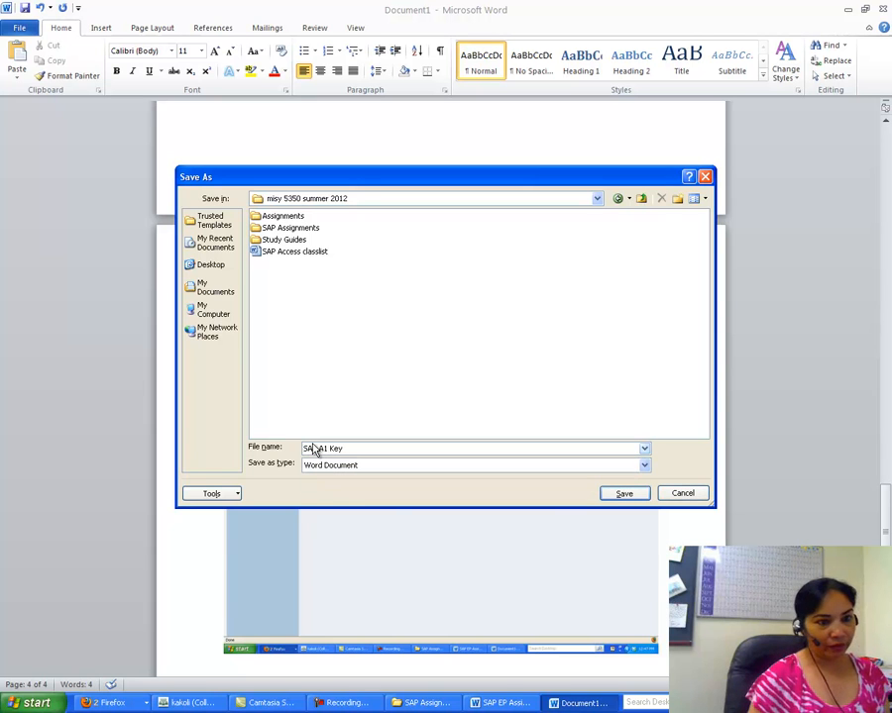
left_click(610, 495)
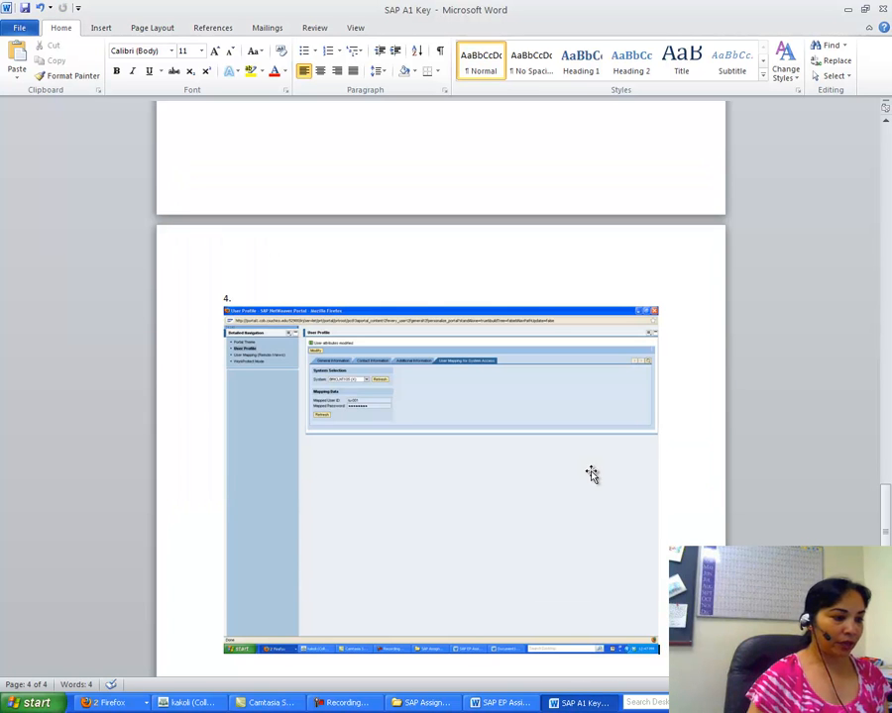
left_click(349, 703)
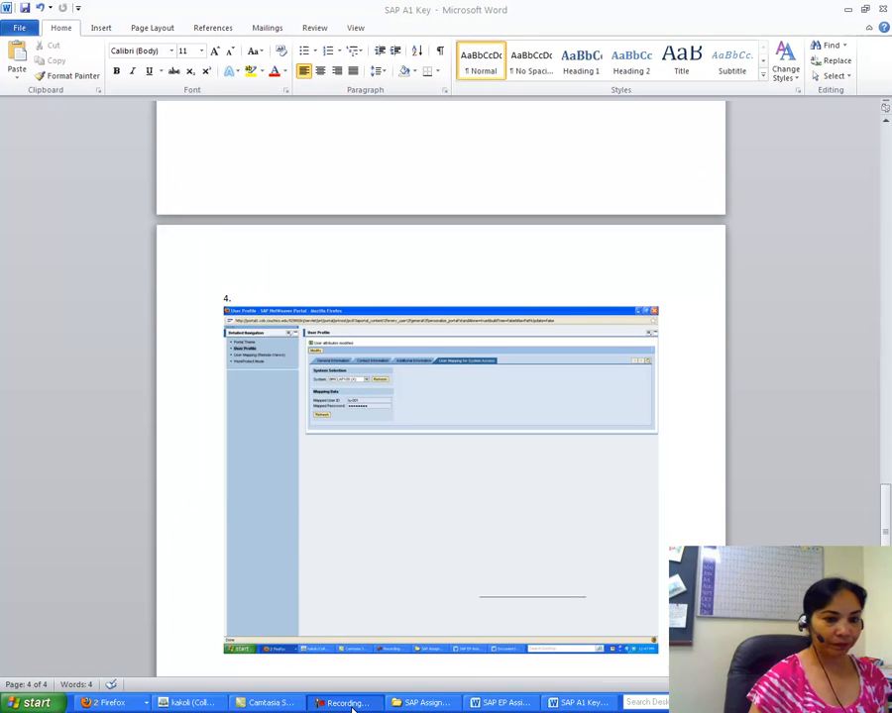